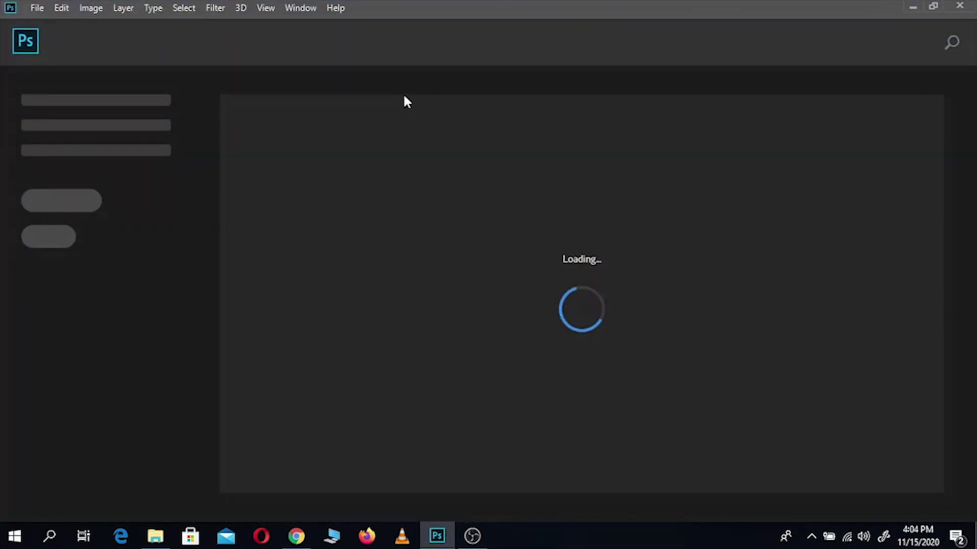
Start a new document and choose the A4 blank preset from the Print presets
click(91, 8)
mouse_move(36, 8)
click(46, 23)
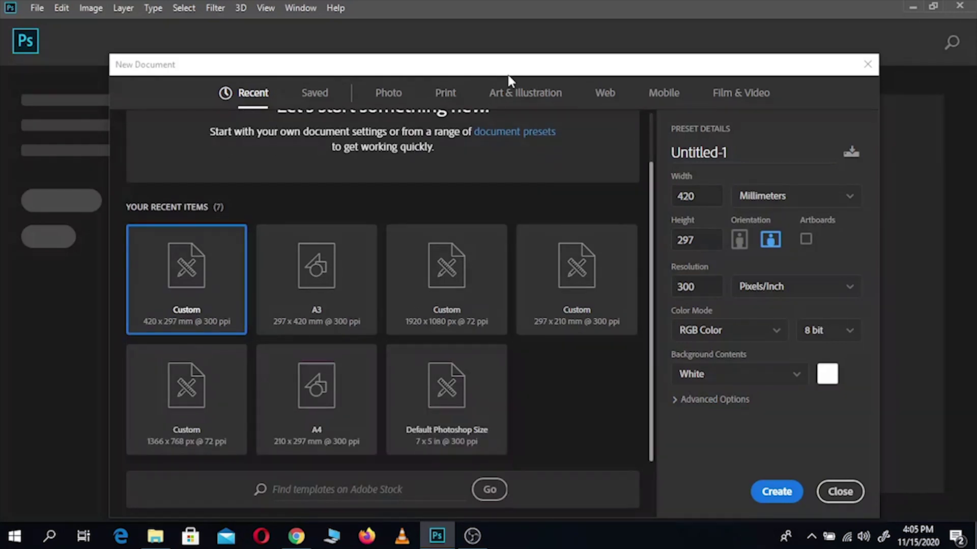
click(452, 86)
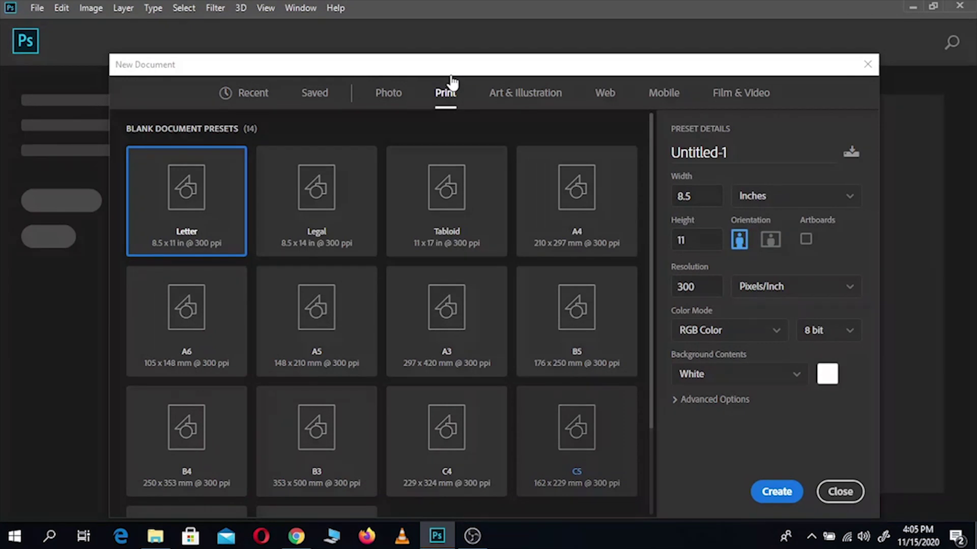
key(Right)
key(Right)
key(Right)
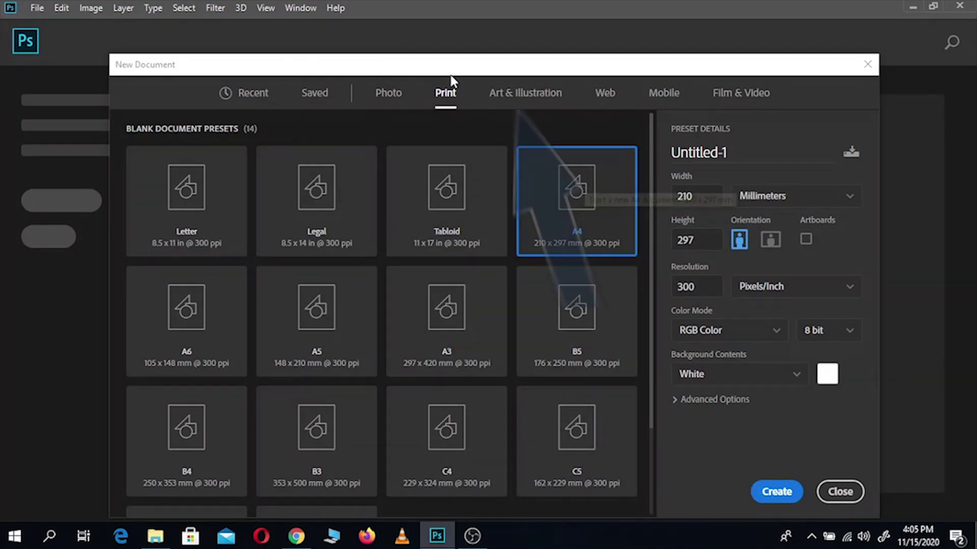
Look through the width unit options and create the A4 document at 300 pixels/inch
key(Tab)
key(Tab)
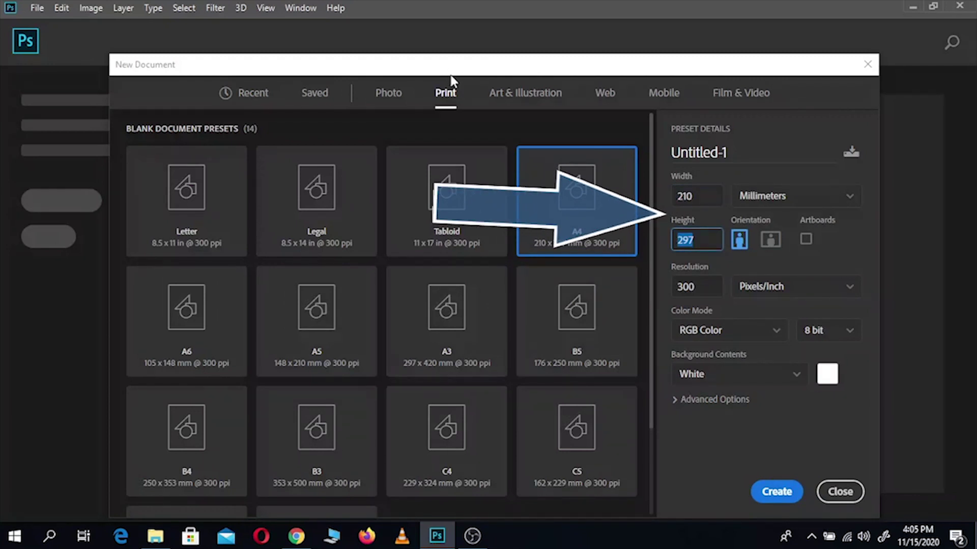
key(shift+Tab)
key(Tab)
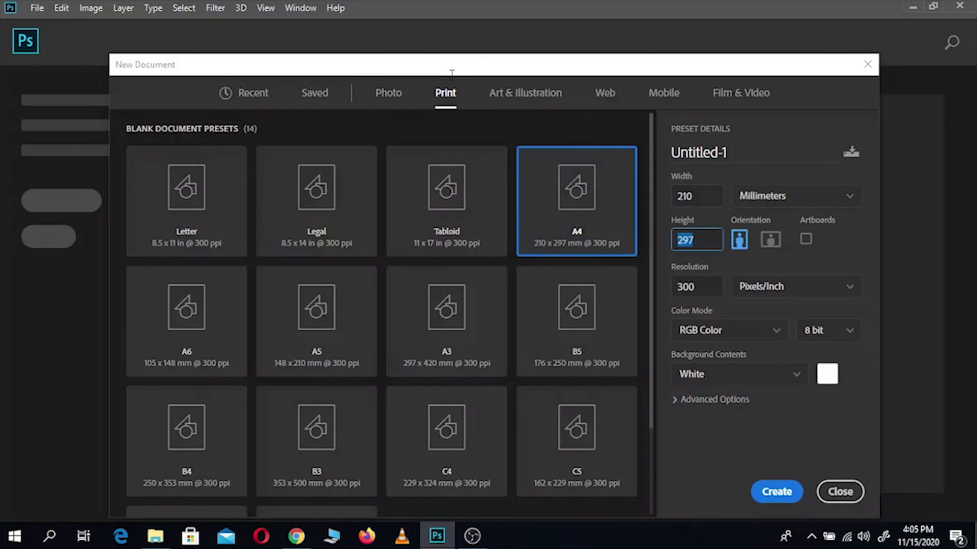
key(shift+Tab)
key(space)
key(Up)
key(Down)
key(Down)
key(Down)
key(Down)
key(Down)
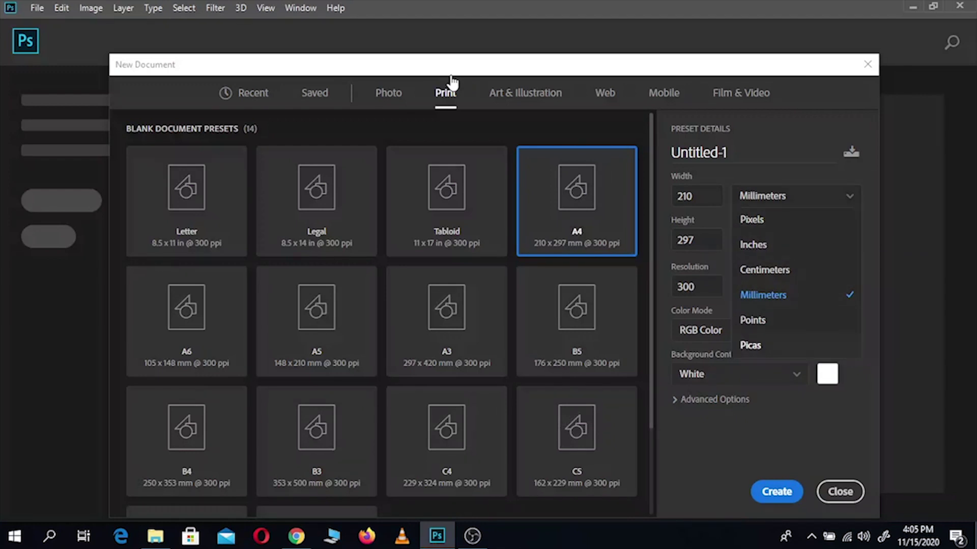
key(Up)
key(Return)
key(Return)
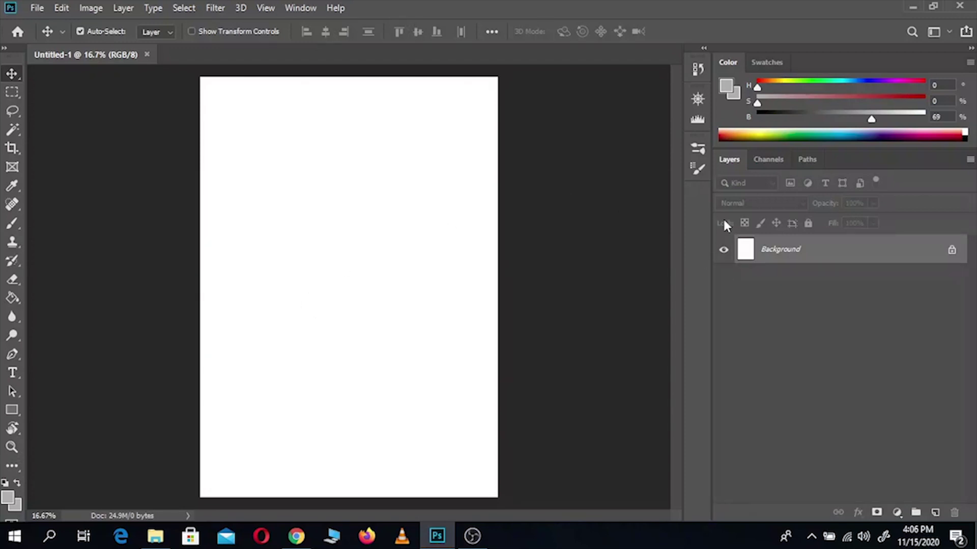
click(767, 160)
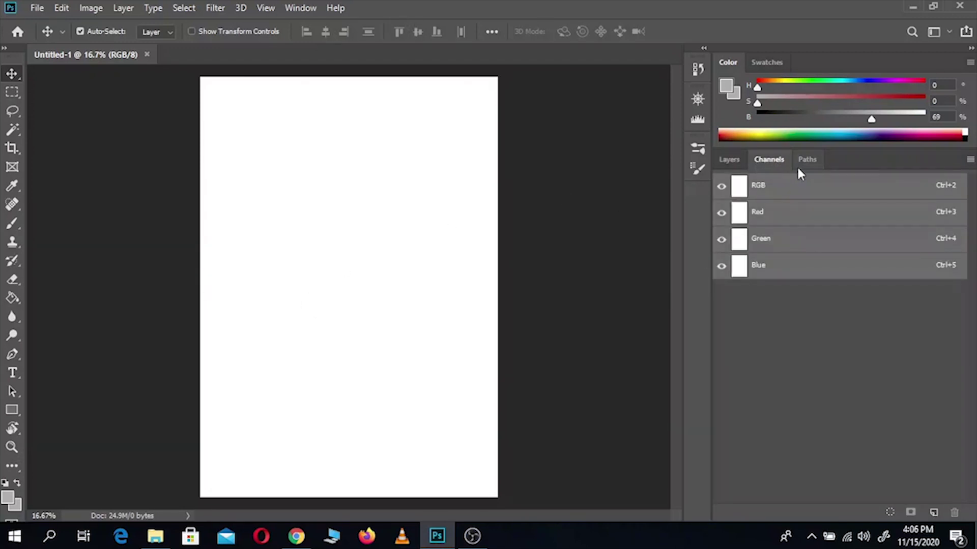
click(804, 160)
click(764, 161)
click(729, 159)
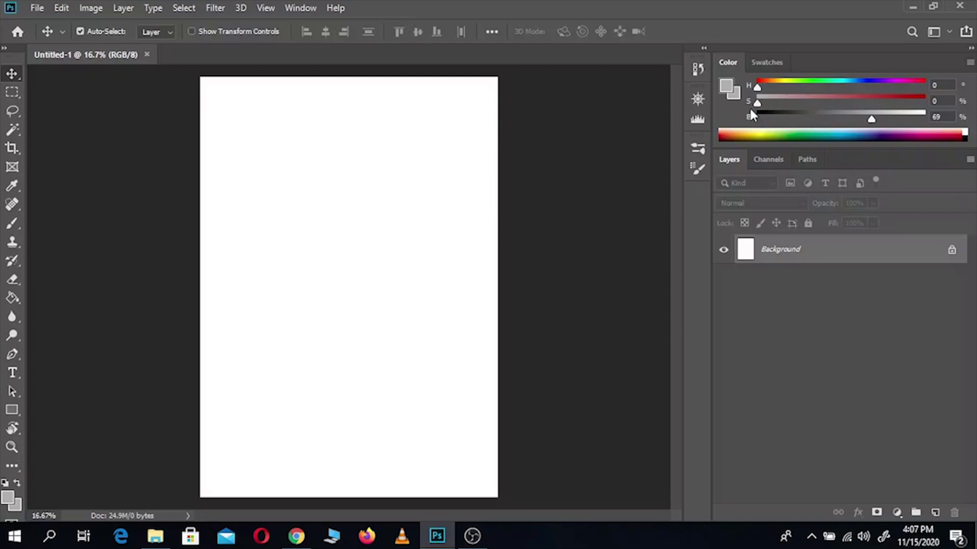
click(772, 65)
click(727, 62)
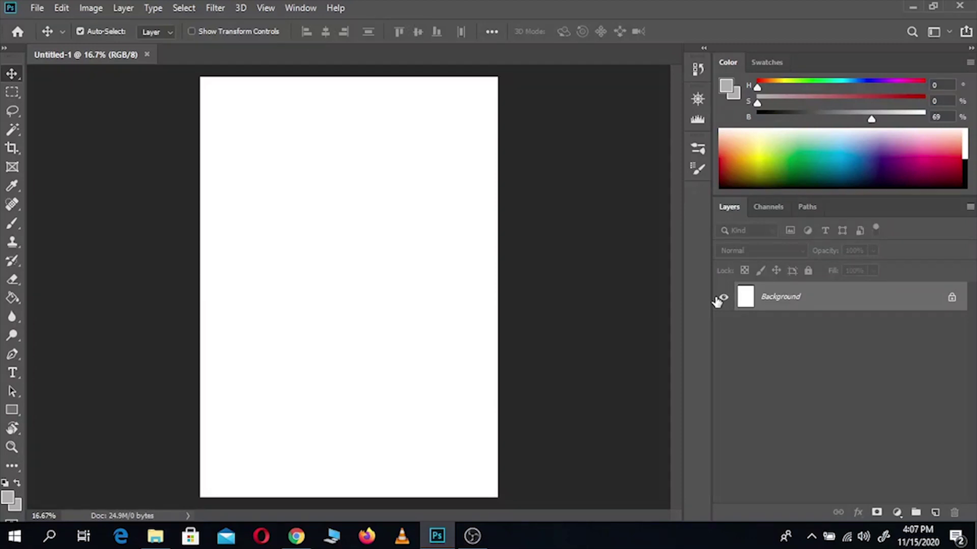
Create a new layer named Sketch above the background and activate the Brush tool
key(ctrl)
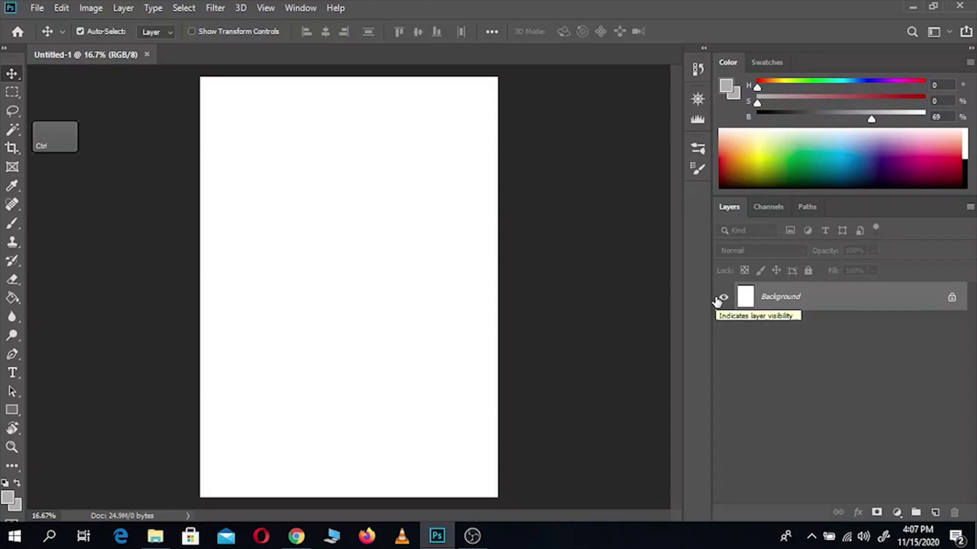
key(ctrl+shift+n)
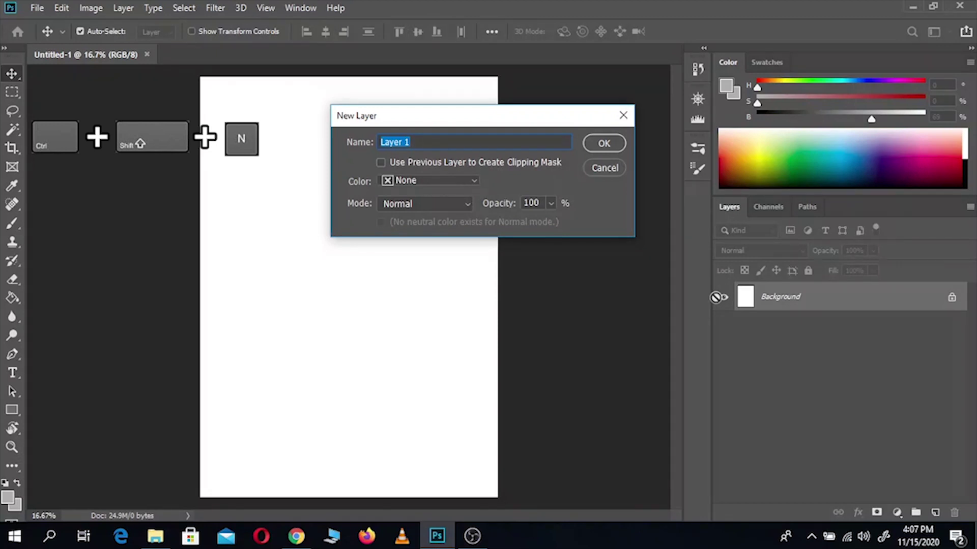
text(Ske)
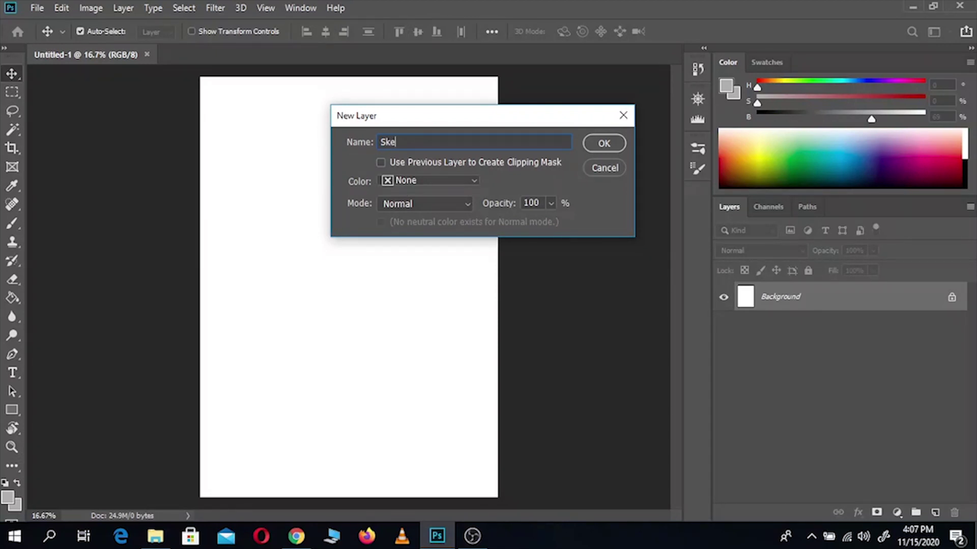
key(Return)
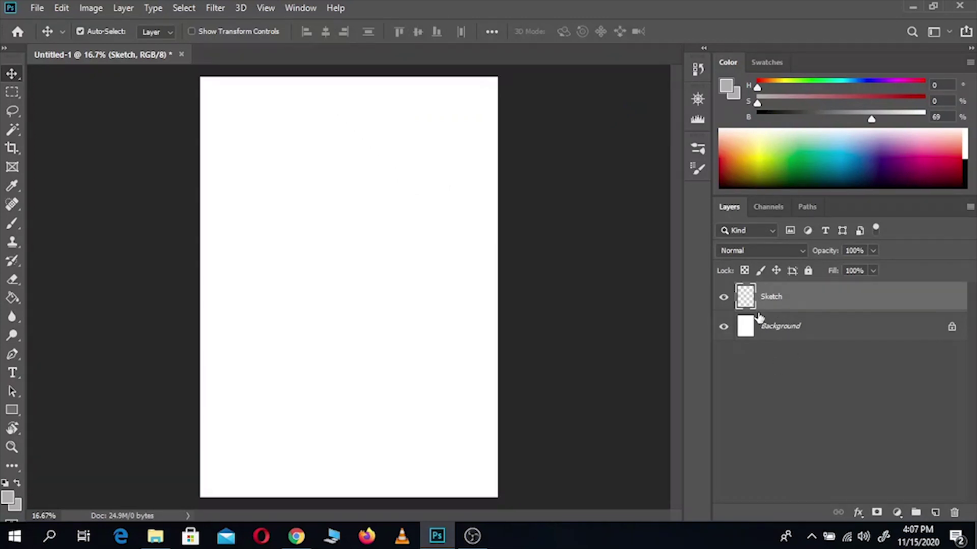
key(b)
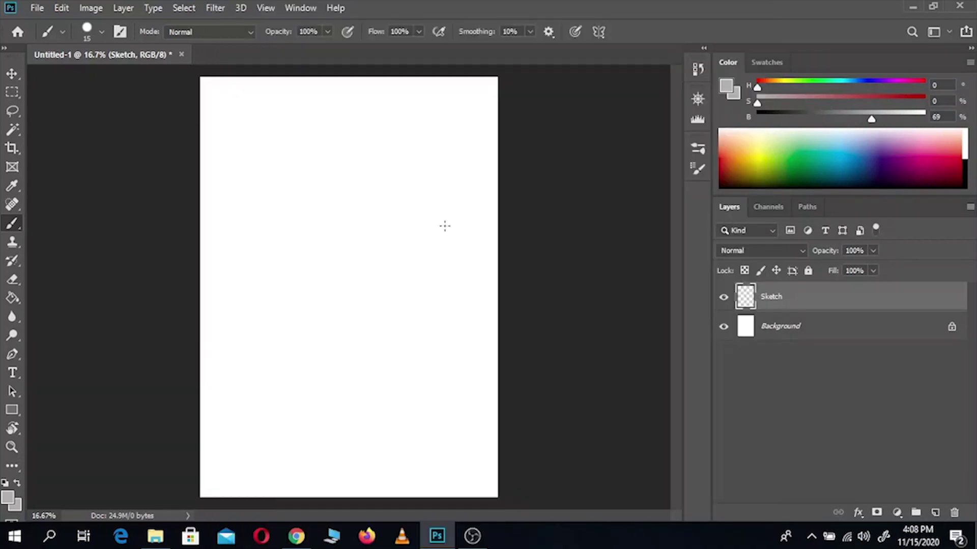
mouse_move(289, 147)
mouse_down()
mouse_move(300, 183)
mouse_move(290, 297)
mouse_move(394, 371)
mouse_up()
mouse_move(267, 249)
mouse_down()
mouse_move(377, 313)
mouse_move(383, 168)
mouse_move(425, 136)
mouse_move(423, 183)
mouse_move(401, 212)
mouse_move(432, 200)
mouse_move(343, 356)
mouse_move(378, 362)
mouse_move(395, 258)
mouse_move(446, 291)
mouse_move(411, 380)
mouse_move(426, 444)
mouse_move(431, 411)
mouse_move(378, 375)
mouse_move(356, 265)
mouse_up()
mouse_move(321, 226)
mouse_down()
mouse_move(414, 120)
mouse_move(267, 249)
mouse_up()
key(ctrl+z)
key(ctrl+z)
key(ctrl+z)
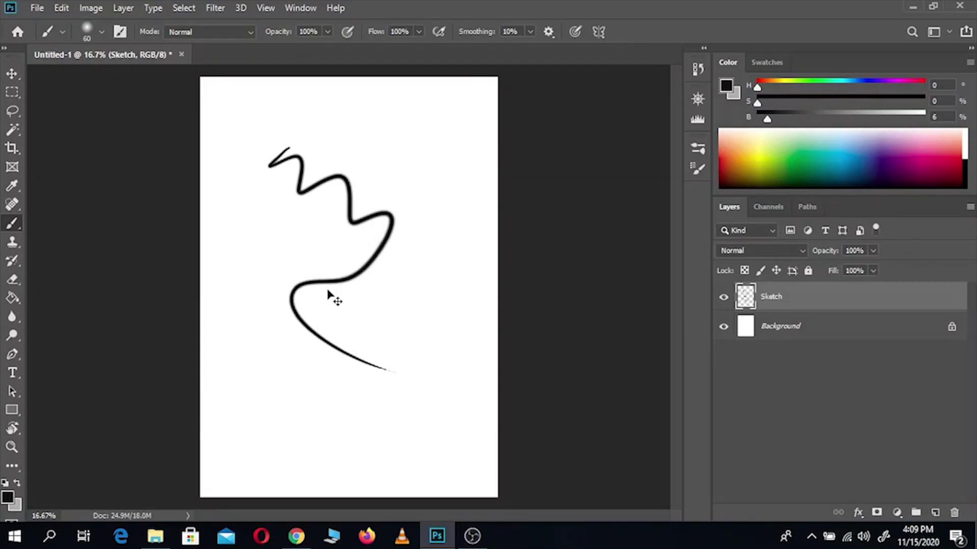
key(ctrl+z)
key(ctrl+z)
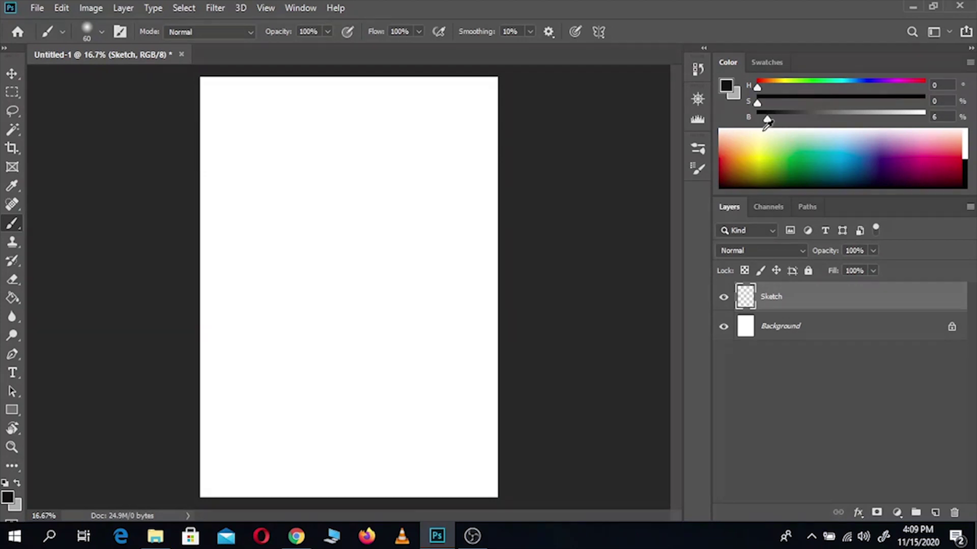
Set the foreground colour's brightness to 22% and the brush size to 40
drag(778, 122, 797, 121)
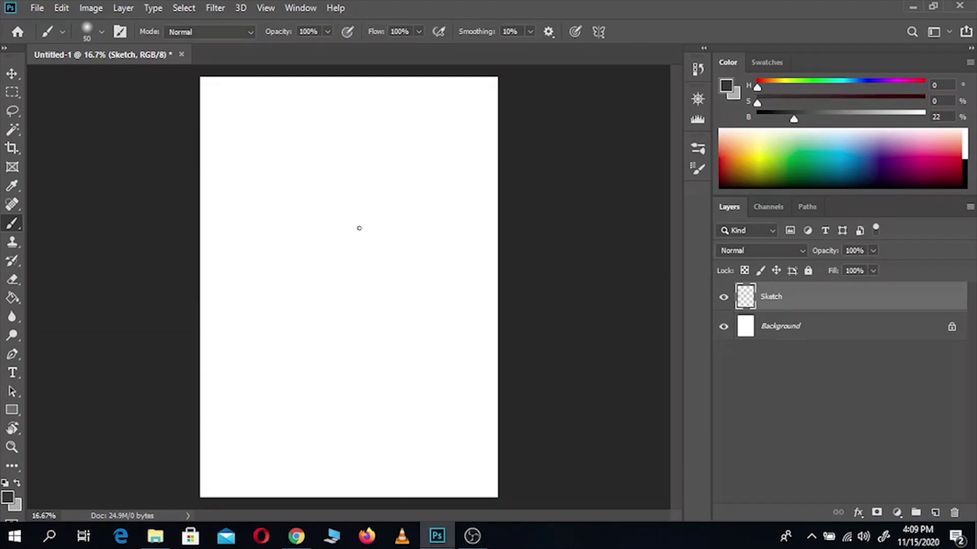
key(bracketright)
key(bracketright)
key(bracketright)
key(bracketright)
key(bracketright)
key(bracketright)
key(bracketright)
key(bracketright)
key(bracketright)
key(bracketright)
key(bracketright)
key(bracketright)
key(bracketright)
key(bracketright)
key(bracketright)
key(bracketright)
key(bracketright)
key(bracketright)
key(bracketright)
key(bracketright)
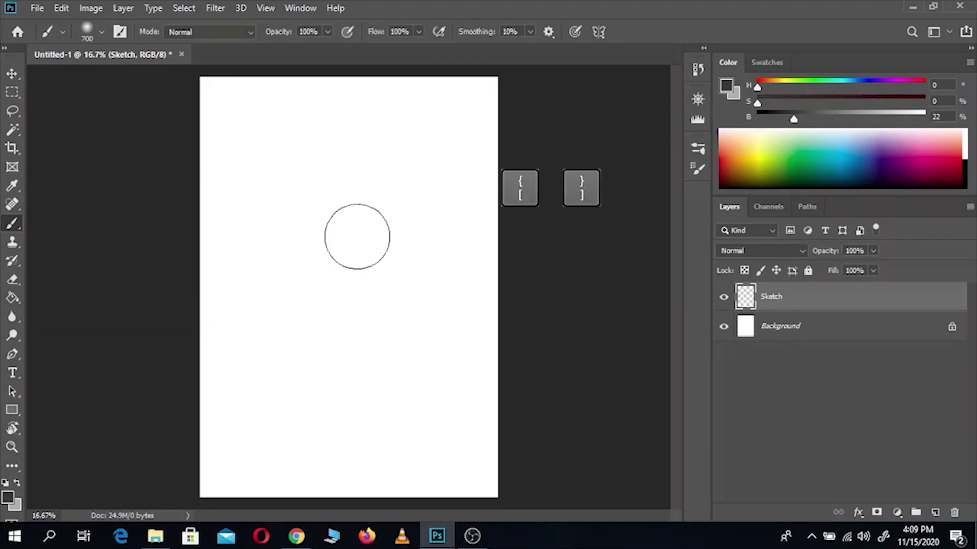
key(bracketleft)
key(bracketleft)
key(bracketleft)
key(bracketleft)
key(bracketleft)
key(bracketleft)
key(bracketleft)
key(bracketleft)
key(bracketleft)
key(bracketleft)
key(bracketleft)
key(bracketleft)
key(bracketleft)
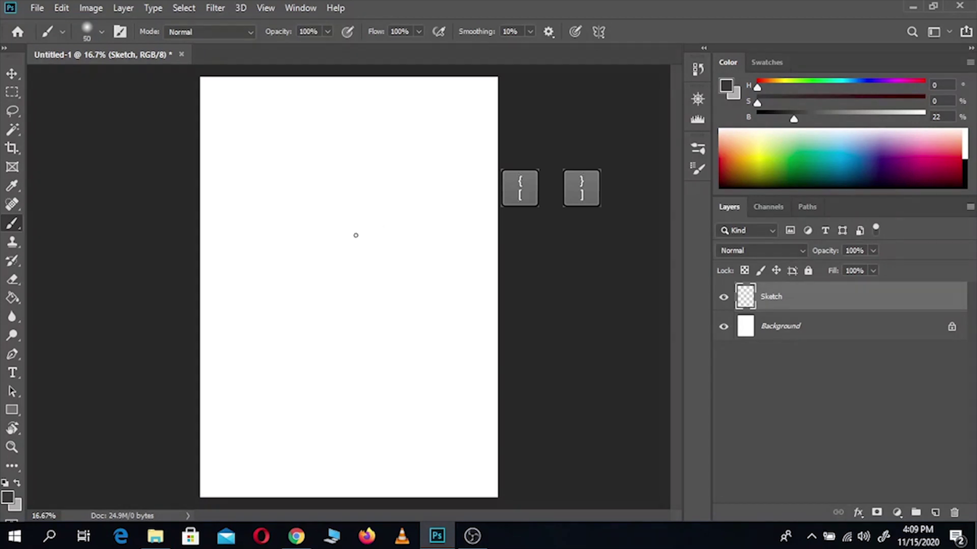
key(bracketleft)
drag(356, 189, 399, 229)
key(ctrl+z)
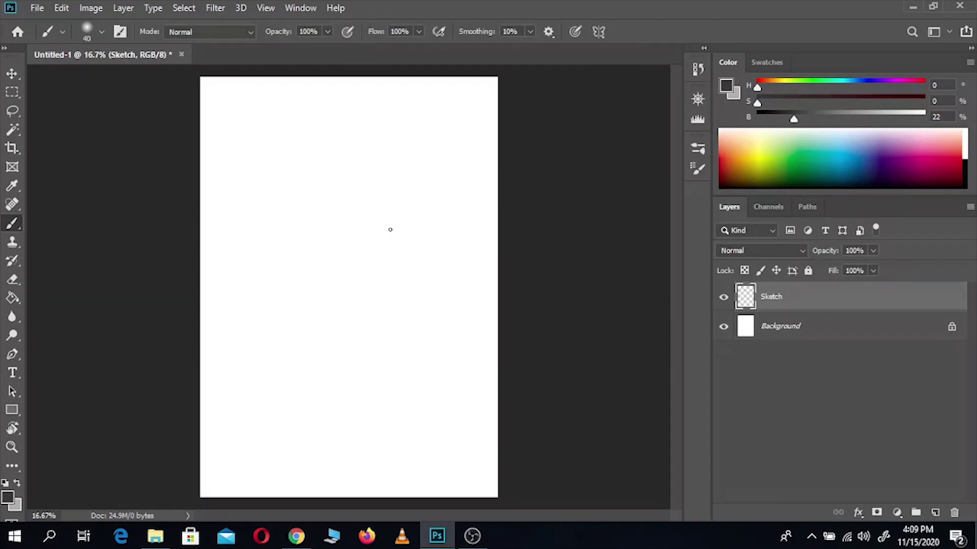
drag(327, 157, 414, 279)
key(ctrl+z)
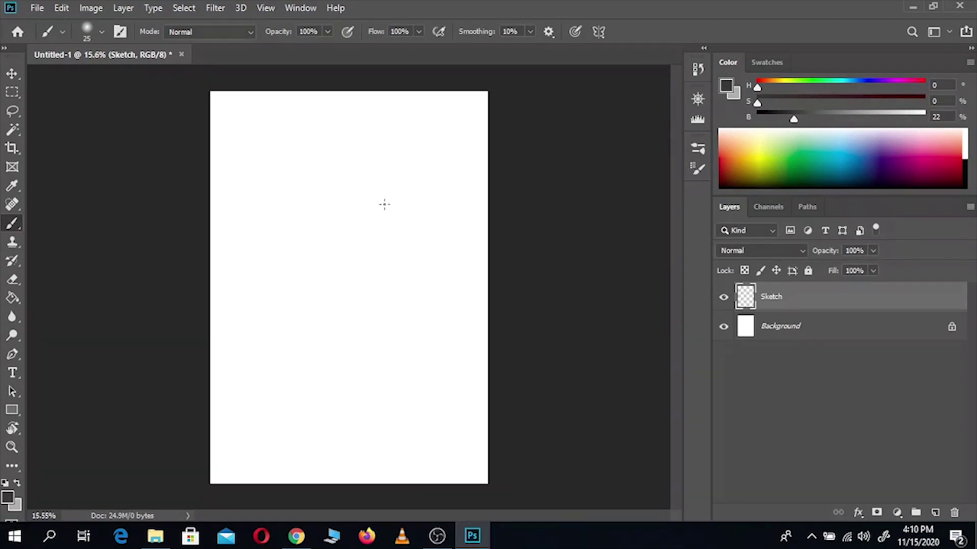
Sketch an oval head with crossing guidelines at the upper centre of the page, using a size 25 brush
key(z)
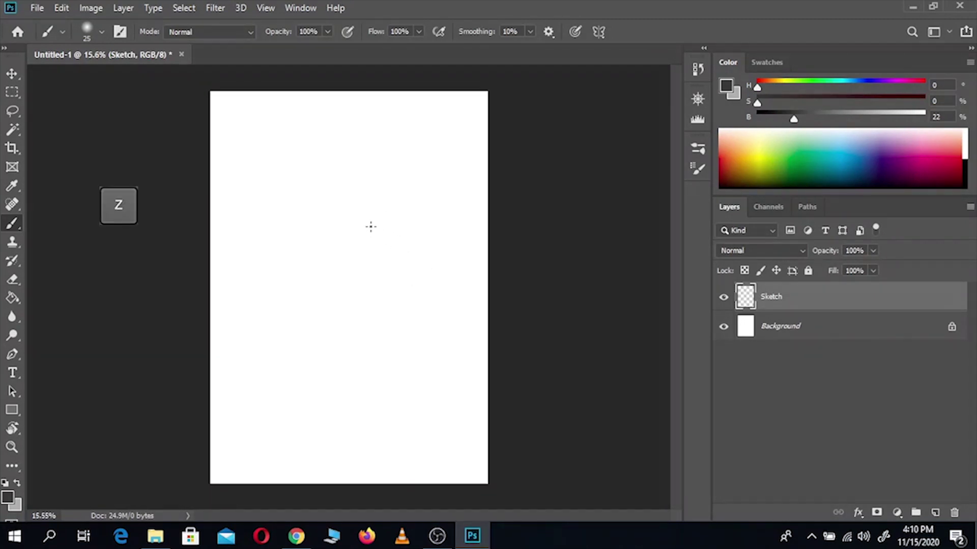
key(z)
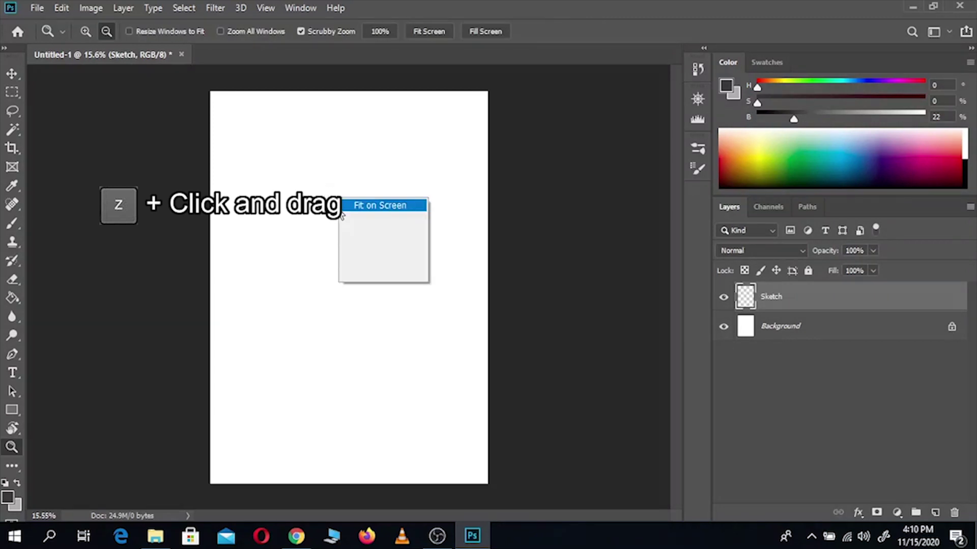
right_click(337, 199)
drag(403, 298, 365, 262)
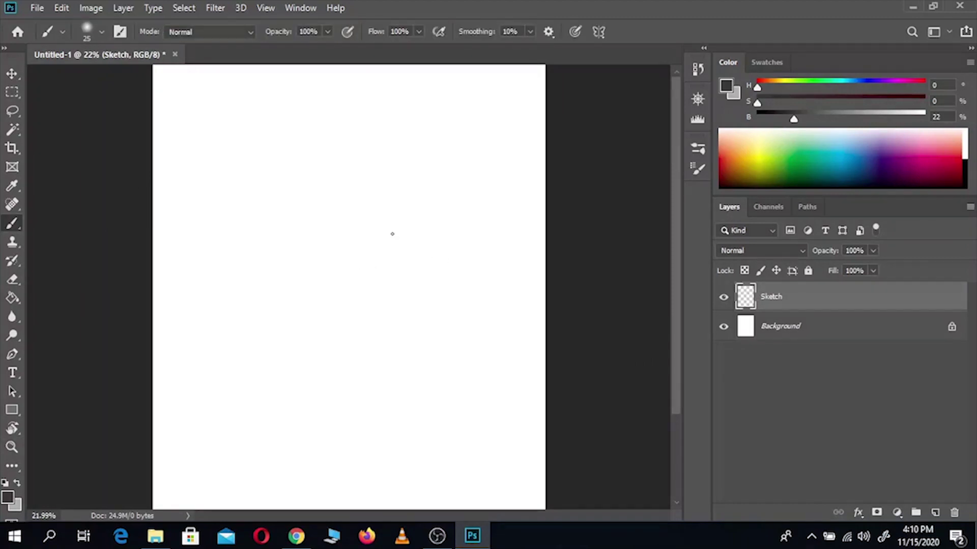
key(z)
drag(394, 240, 419, 298)
key(b)
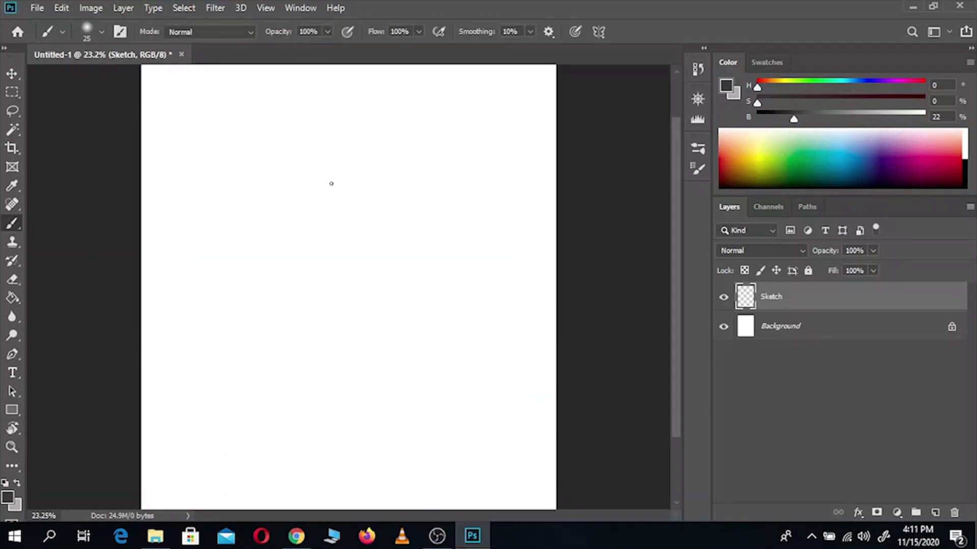
mouse_move(350, 123)
mouse_down()
mouse_move(368, 131)
mouse_move(352, 113)
mouse_move(365, 123)
mouse_move(355, 157)
mouse_move(366, 124)
mouse_move(335, 121)
mouse_move(365, 99)
mouse_up()
key(ctrl+z)
key(ctrl+z)
mouse_move(347, 158)
mouse_down()
mouse_move(368, 163)
mouse_move(332, 144)
mouse_move(352, 168)
mouse_move(326, 150)
mouse_move(342, 142)
mouse_move(322, 142)
mouse_move(401, 118)
mouse_move(374, 139)
mouse_move(433, 100)
mouse_move(349, 170)
mouse_up()
key(ctrl+z)
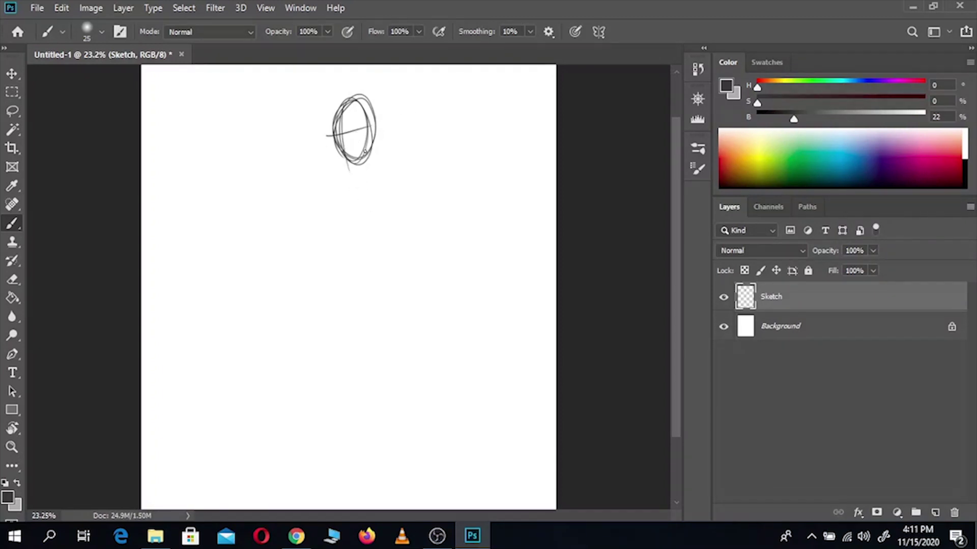
Sketch the neck and the sloping shoulder lines below the head
drag(368, 152, 374, 169)
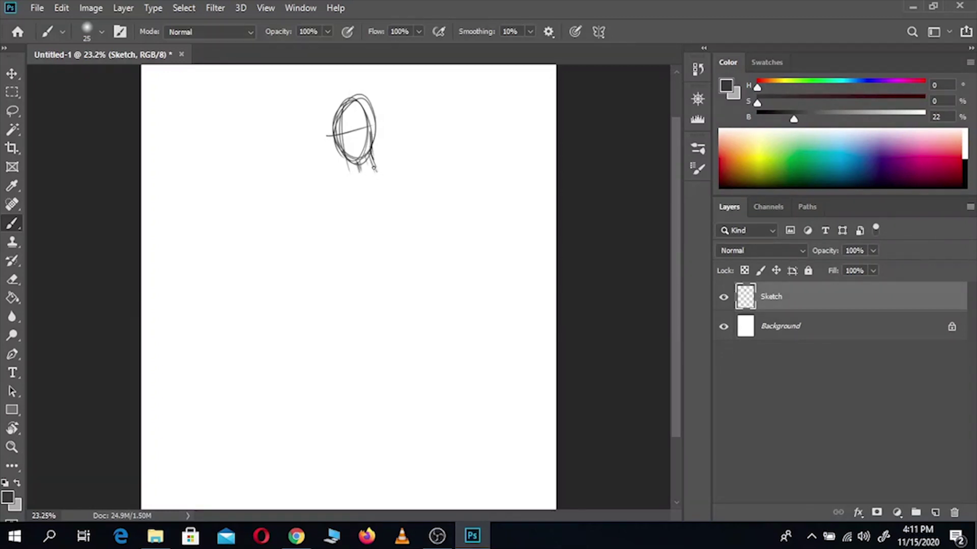
drag(363, 164, 329, 190)
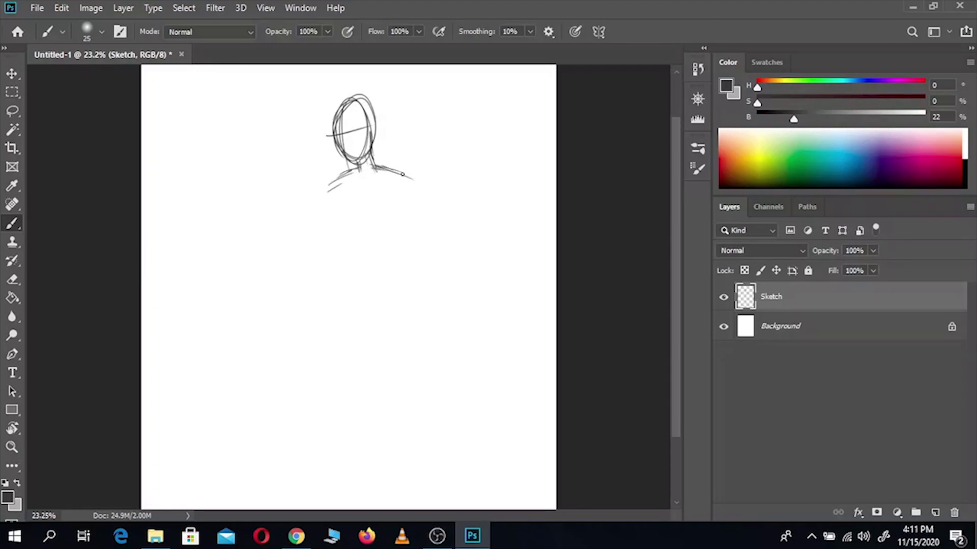
mouse_move(418, 187)
mouse_down()
mouse_move(448, 259)
mouse_move(439, 261)
mouse_move(425, 355)
mouse_up()
mouse_move(348, 174)
mouse_down()
mouse_move(312, 197)
mouse_move(325, 196)
mouse_up()
Sketch the figure's basic torso framework with a curved spine line, the arm on the right side and the hip line
drag(370, 167, 386, 236)
mouse_move(385, 192)
mouse_down()
mouse_move(376, 302)
mouse_move(362, 305)
mouse_move(408, 294)
mouse_up()
drag(356, 301, 400, 303)
Sketch both legs in a spread stance from the hip joints down to the ankles
mouse_move(401, 313)
mouse_down()
mouse_move(412, 409)
mouse_move(447, 496)
mouse_up()
drag(417, 412, 454, 463)
drag(356, 305, 355, 303)
drag(353, 313, 333, 467)
drag(342, 393, 328, 487)
Select the forearm on the figure's right side with the Lasso and adjust it with Free Transform
key(z)
mouse_move(419, 356)
mouse_down()
mouse_move(471, 373)
mouse_move(503, 285)
mouse_up()
key(l)
key(ctrl+t)
key(Return)
key(ctrl+d)
key(z)
drag(542, 216, 546, 216)
key(ctrl+0)
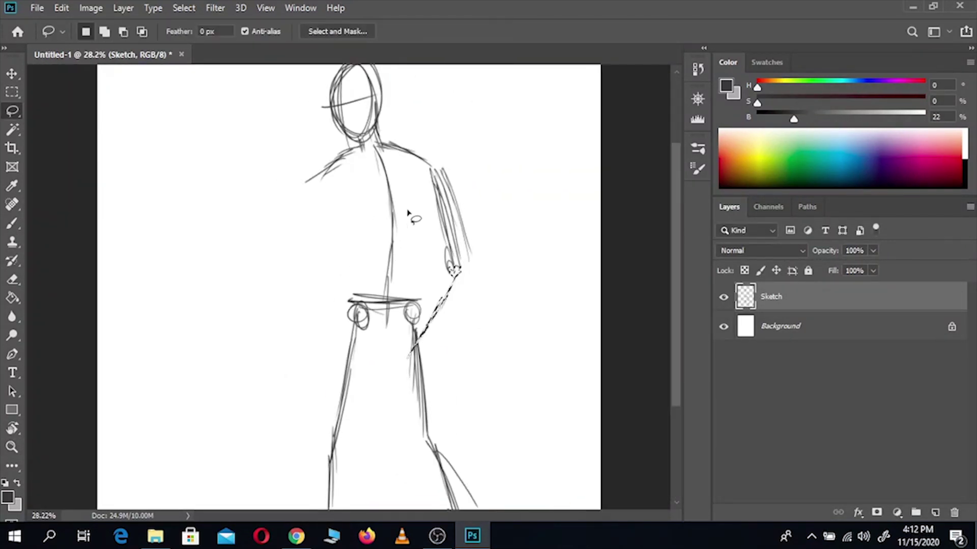
Sketch small circles for the joints on both shoulders with the Brush tool
key(b)
drag(328, 170, 326, 176)
drag(428, 163, 424, 176)
drag(328, 179, 321, 261)
drag(321, 263, 319, 275)
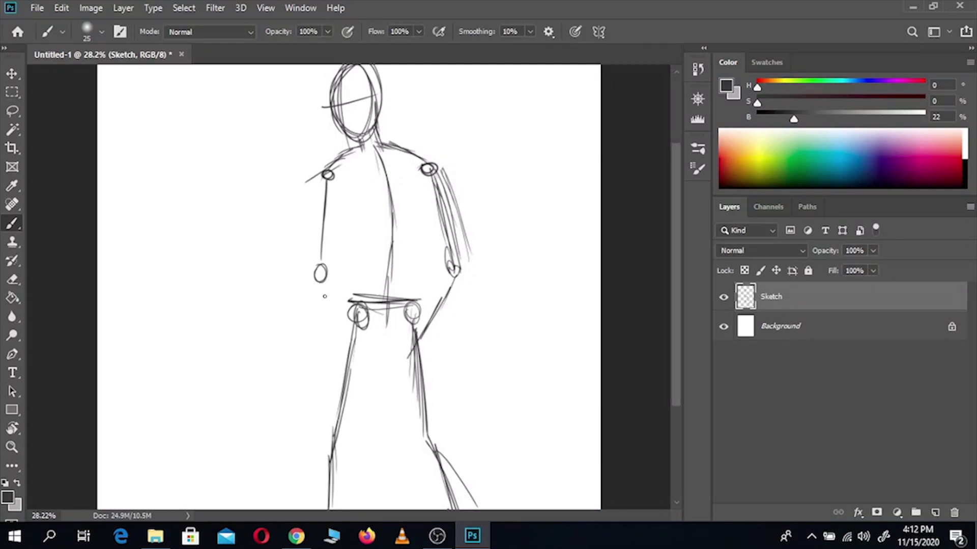
scroll(336, 305, down, 1)
key(ctrl+z)
key(ctrl+z)
Outline the chest, waist and outer hip around the torso's centre line
mouse_move(342, 188)
mouse_down()
mouse_move(347, 247)
mouse_move(392, 245)
mouse_up()
drag(413, 215, 346, 305)
drag(345, 291, 331, 334)
Outline the shoulder, upper arm and forearm of the bent arm on the right side
mouse_move(376, 163)
mouse_down()
mouse_move(435, 216)
mouse_move(438, 236)
mouse_up()
mouse_move(412, 218)
mouse_down()
mouse_move(422, 265)
mouse_move(440, 275)
mouse_up()
drag(427, 275, 401, 323)
drag(439, 244, 442, 282)
Outline the inner and outer contours of both legs from the hips down to the lower legs
mouse_move(442, 285)
mouse_down()
mouse_move(409, 337)
mouse_move(430, 415)
mouse_up()
drag(376, 344, 396, 427)
scroll(392, 329, down, 2)
drag(339, 248, 320, 331)
drag(378, 268, 318, 424)
drag(356, 331, 349, 423)
drag(390, 305, 416, 413)
drag(424, 250, 444, 402)
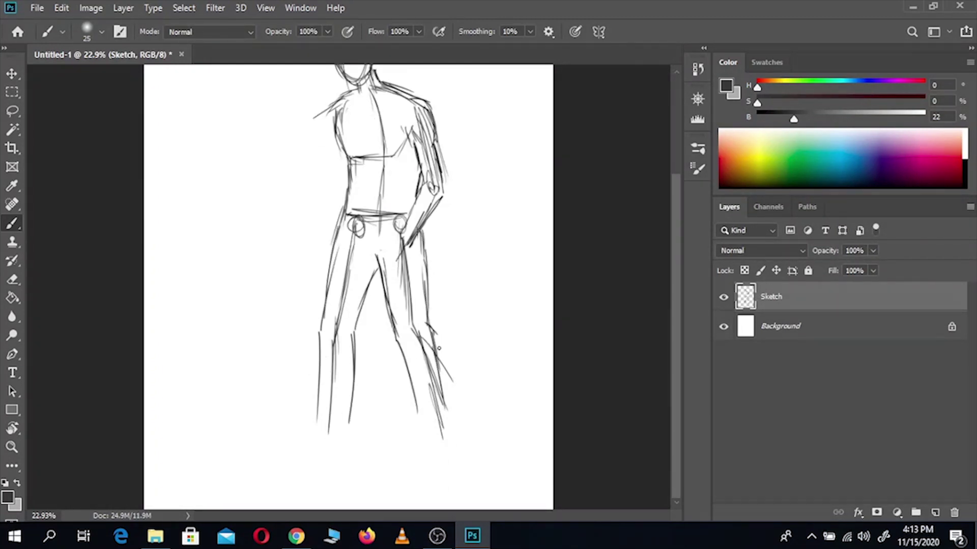
Refine the lines at the hip and hand on the right side, and sketch the raised bent arm on the left
scroll(447, 417, up, 1)
drag(410, 212, 429, 264)
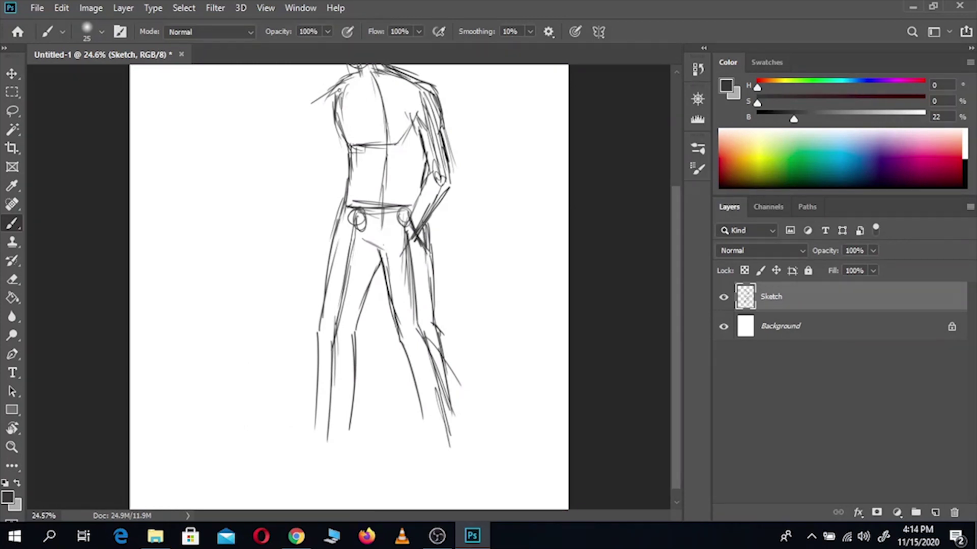
scroll(332, 83, up, 2)
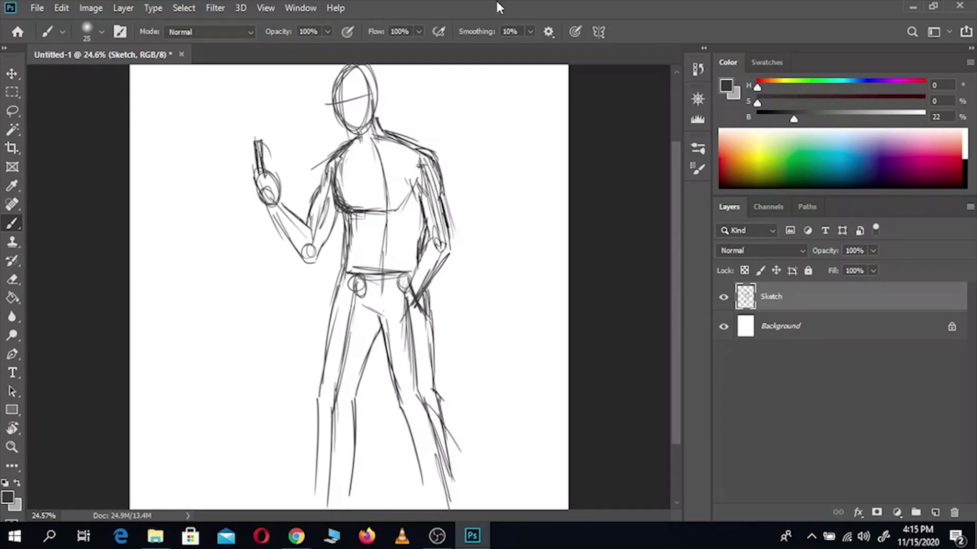
Close the bottoms of both lower legs and sketch the two feet beneath them
scroll(426, 314, down, 3)
drag(426, 337, 509, 356)
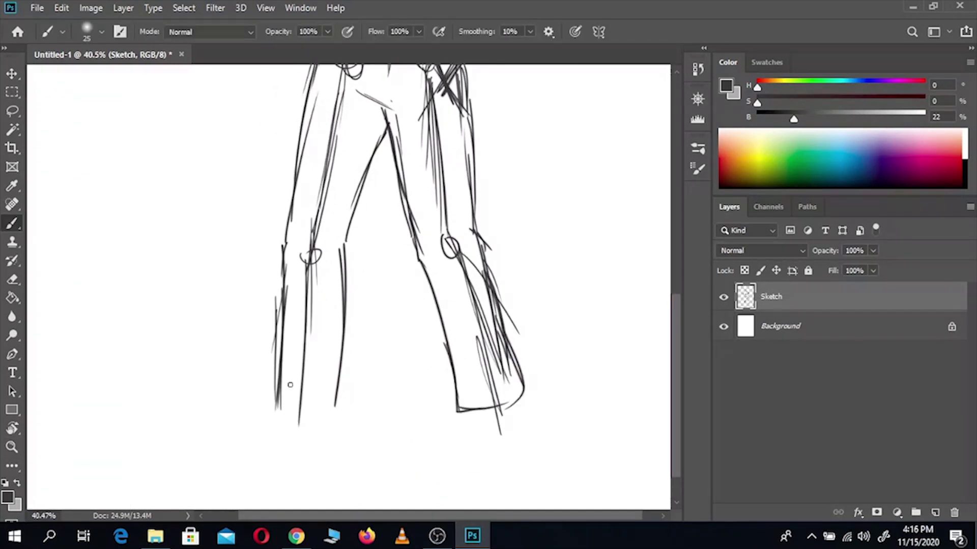
scroll(290, 389, down, 3)
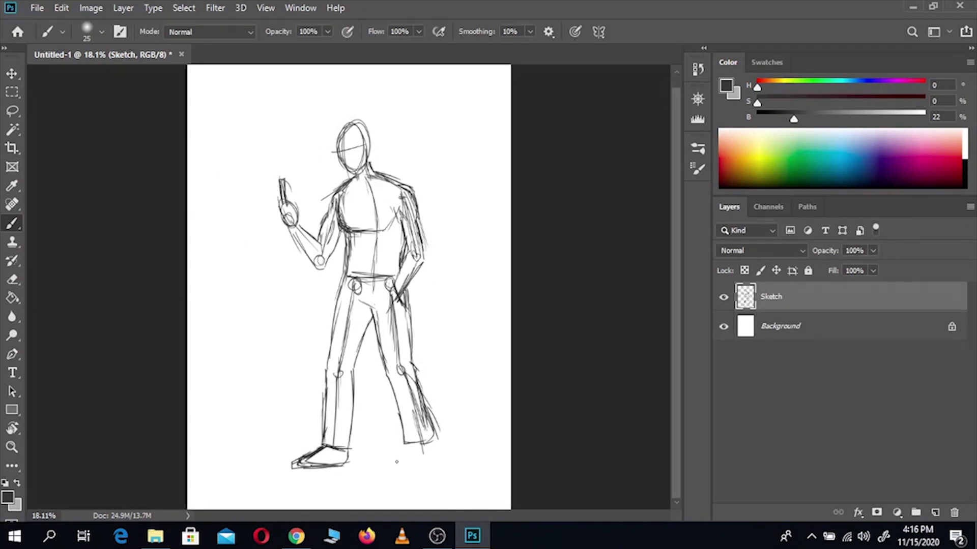
scroll(358, 149, up, 5)
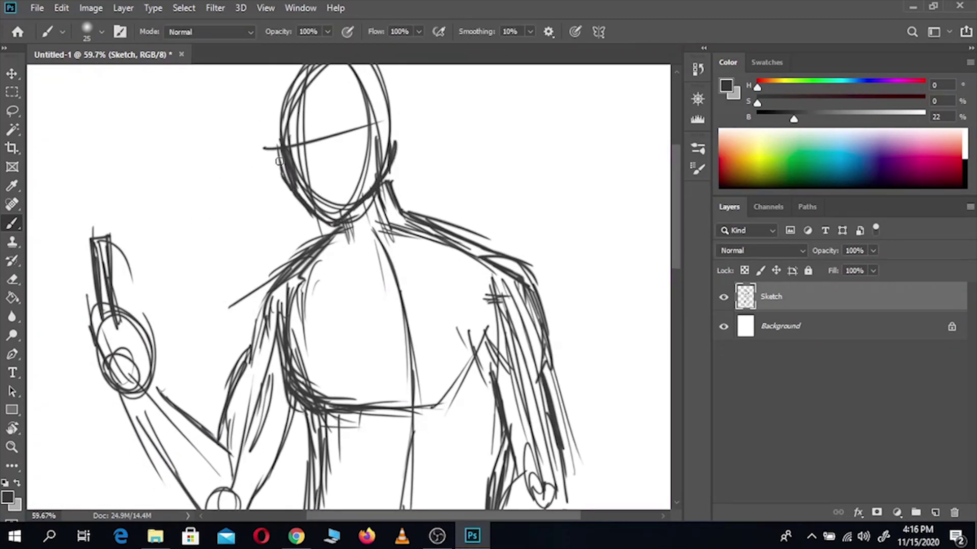
Refine the figure's head outline and jaw with a wider contour around the back of the skull
scroll(280, 162, up, 2)
drag(278, 148, 404, 132)
key(z)
scroll(424, 207, down, 5)
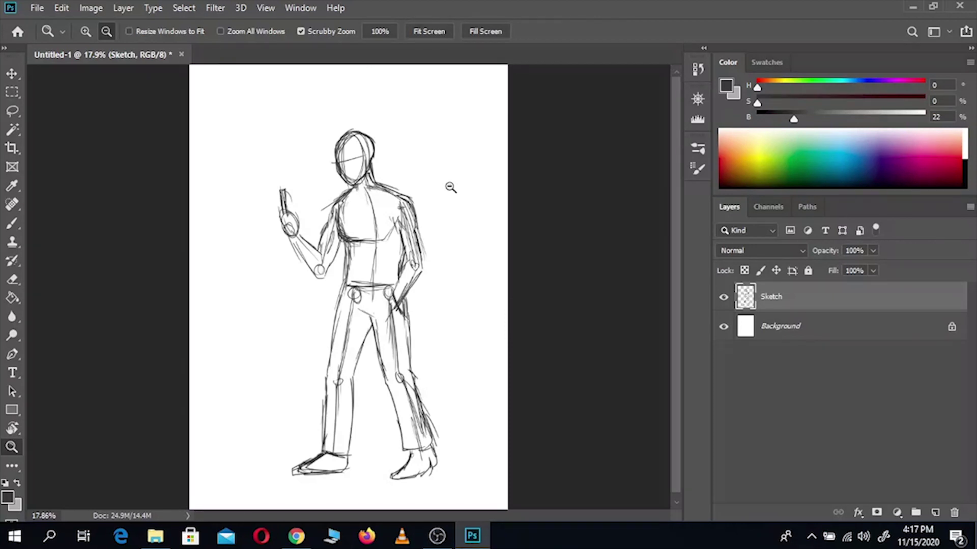
Create a new layer named Clothes above the Sketch layer
key(ctrl+shift+n)
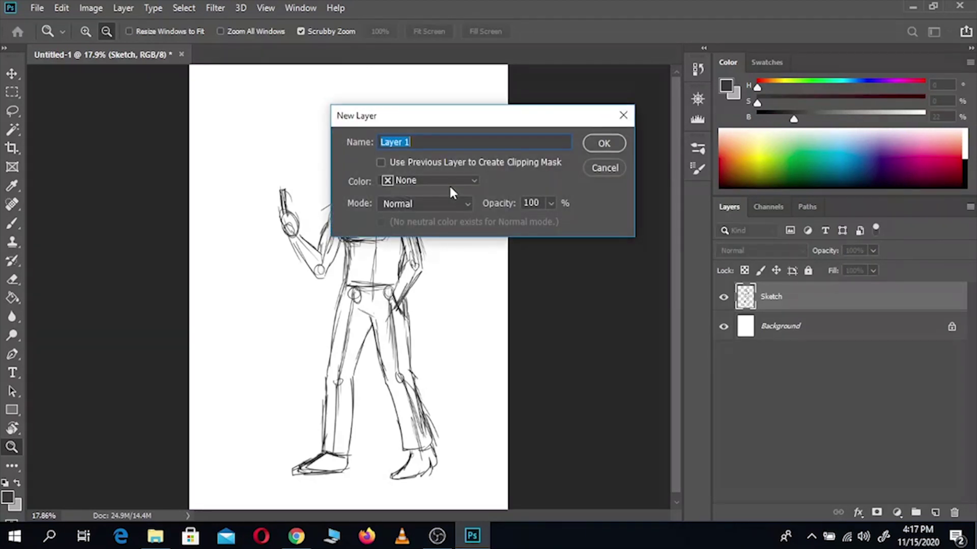
text(Clotyehes)
key(Return)
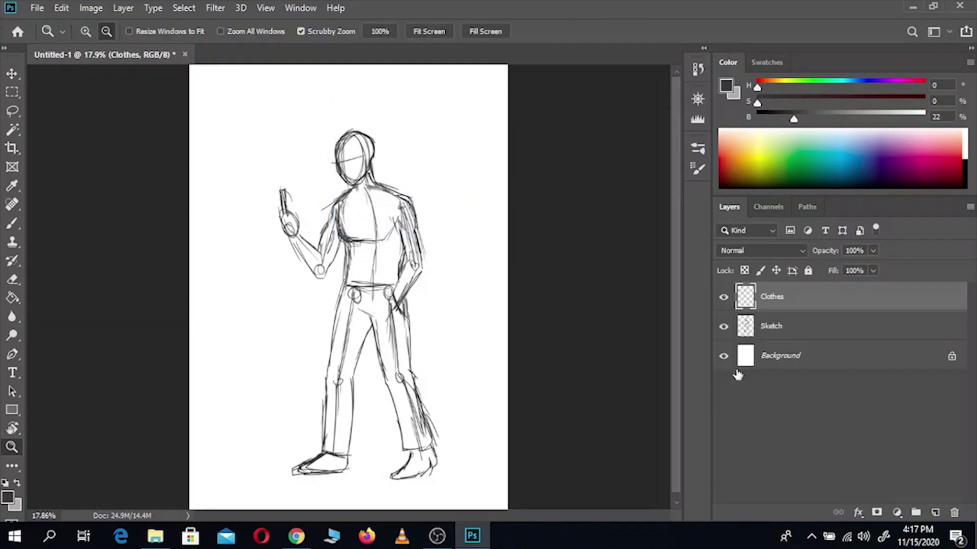
Lower the Sketch layer's opacity to 57% and make the Clothes layer active
click(780, 331)
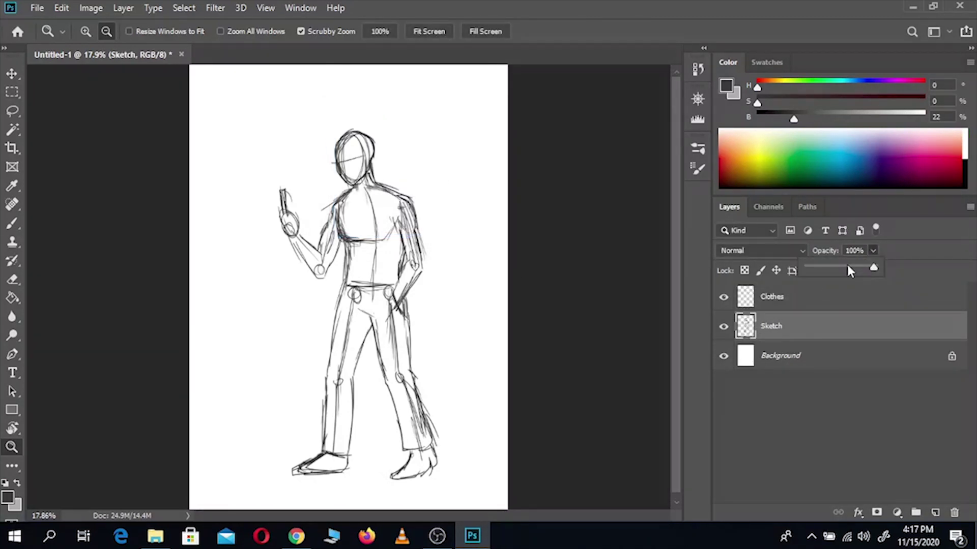
drag(848, 267, 841, 268)
mouse_move(381, 202)
mouse_down()
mouse_move(412, 223)
mouse_move(416, 265)
mouse_up()
click(773, 301)
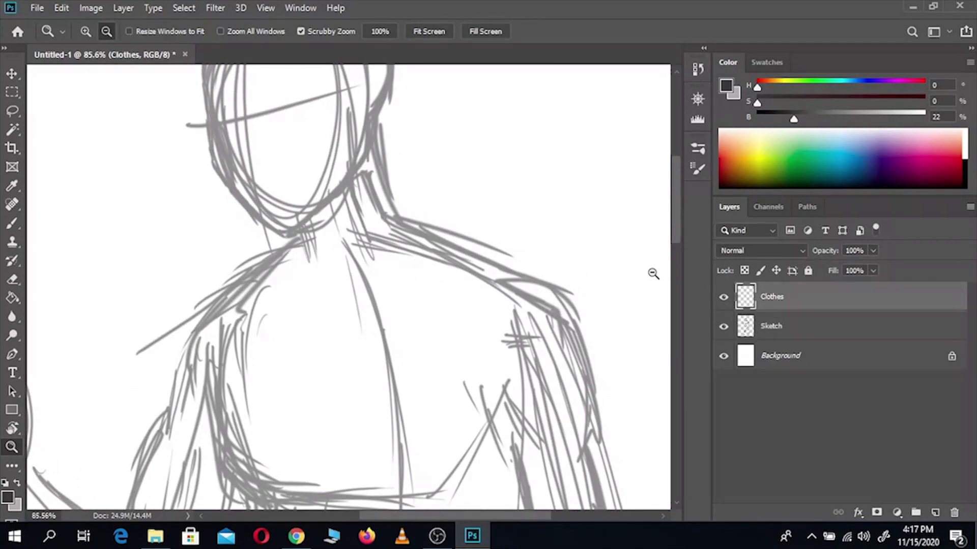
Outline the T-shirt's neckline, shoulders and both short sleeves over the figure with the Brush
key(b)
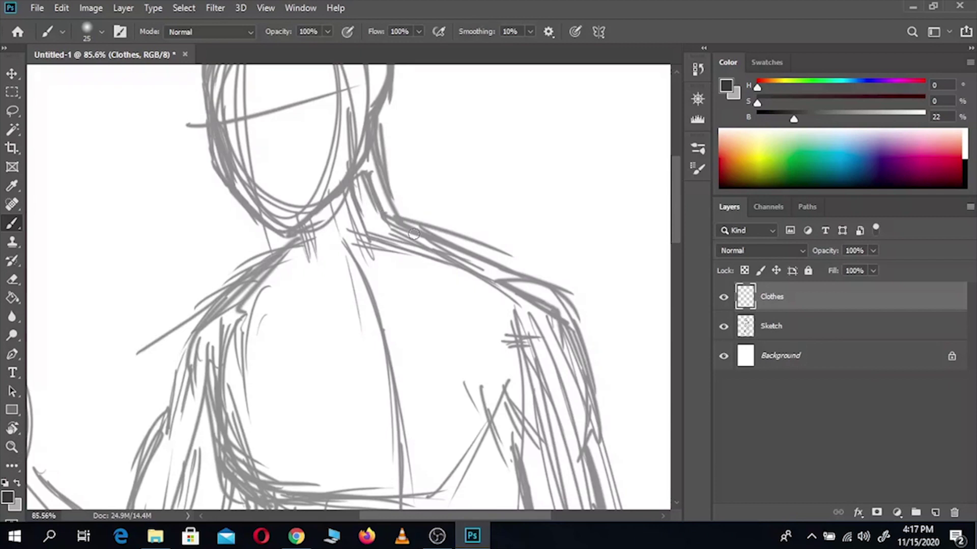
drag(405, 229, 372, 203)
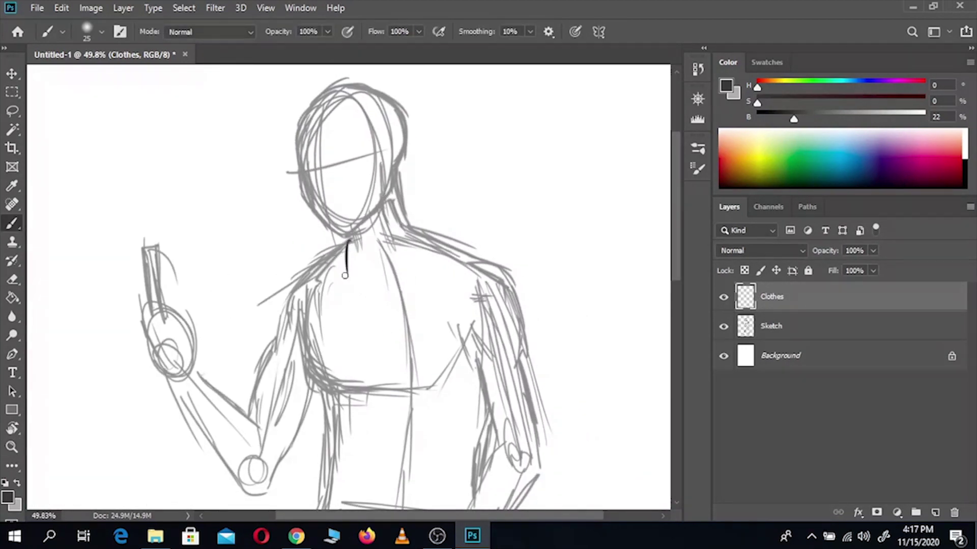
key(ctrl+z)
drag(347, 278, 440, 233)
mouse_move(504, 266)
mouse_down()
mouse_move(456, 189)
mouse_move(501, 291)
mouse_up()
mouse_move(422, 262)
mouse_down()
mouse_move(442, 329)
mouse_move(501, 291)
mouse_up()
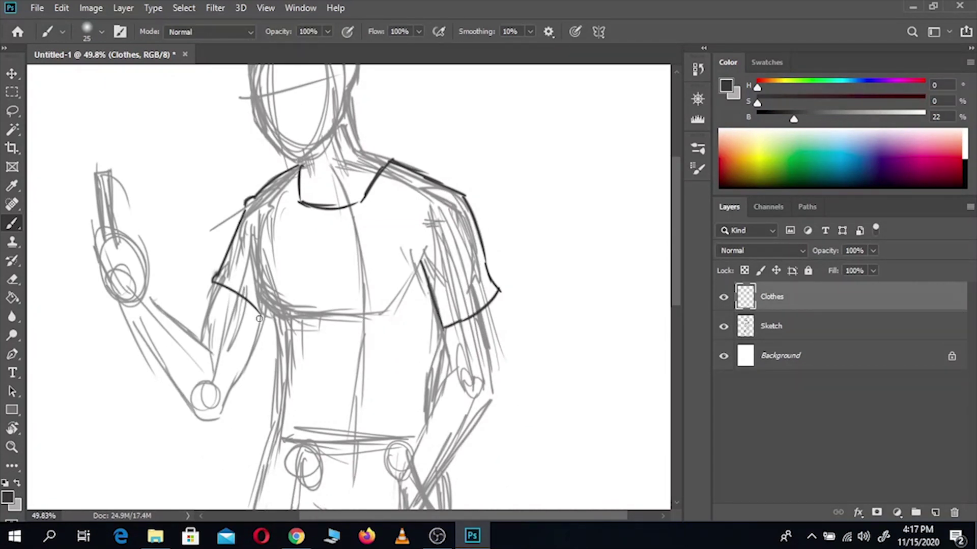
drag(259, 251, 263, 297)
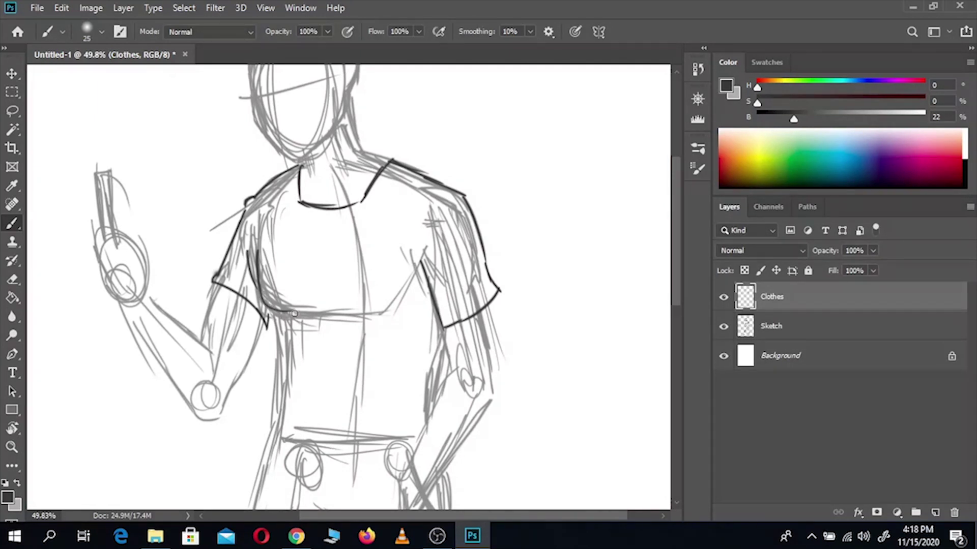
Draw the T-shirt's sides, bottom hem and the short crease lines above the waist
drag(274, 339, 271, 420)
mouse_move(262, 452)
mouse_down()
mouse_move(266, 253)
mouse_move(421, 246)
mouse_up()
drag(336, 222, 417, 220)
drag(402, 224, 383, 333)
drag(429, 254, 425, 303)
drag(442, 386, 449, 291)
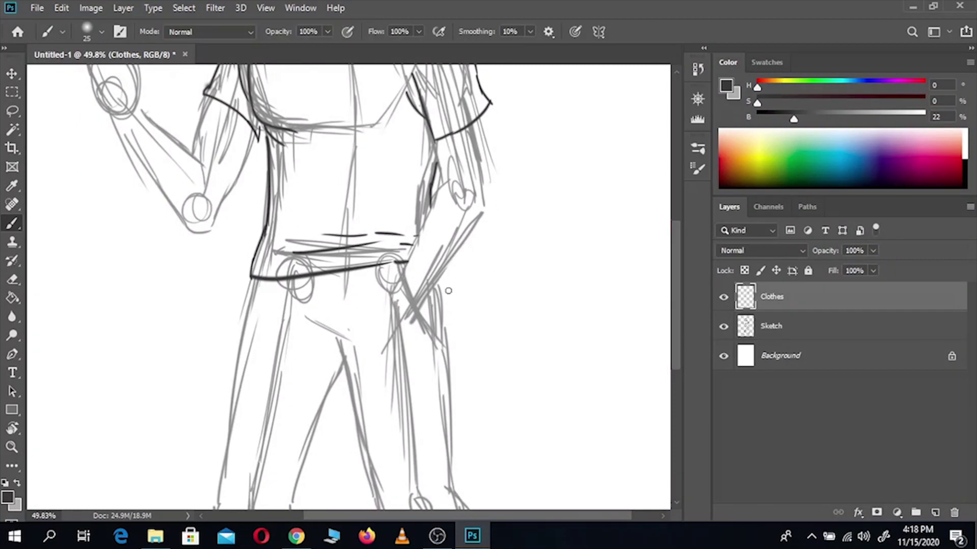
Add diagonal fold lines across the T-shirt's chest and belly, and creases around the armpit on the right
drag(255, 278, 257, 374)
drag(298, 253, 372, 315)
drag(356, 305, 356, 333)
drag(319, 209, 351, 294)
drag(356, 330, 356, 210)
mouse_move(418, 171)
mouse_down()
mouse_move(408, 211)
mouse_move(463, 274)
mouse_up()
mouse_move(481, 216)
mouse_down()
mouse_move(517, 122)
mouse_move(493, 249)
mouse_up()
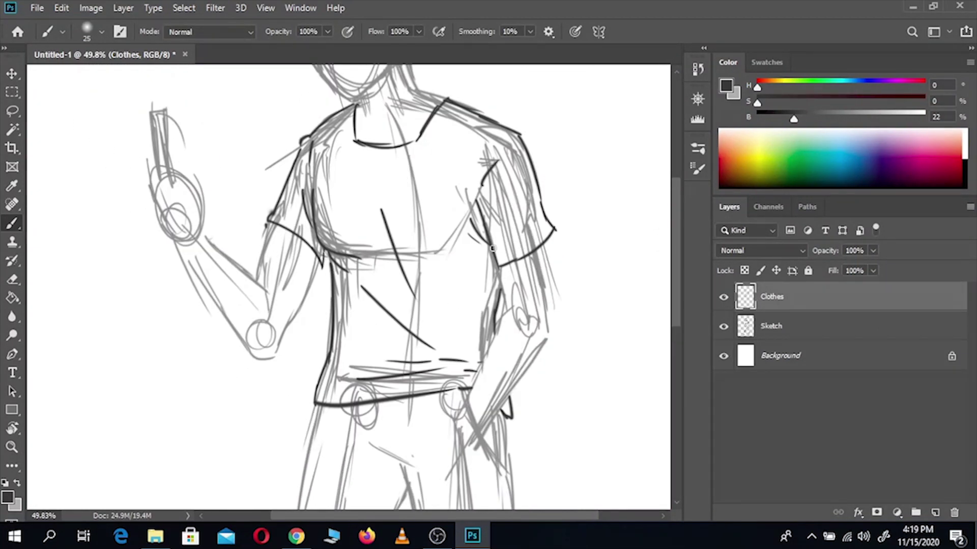
drag(427, 238, 421, 350)
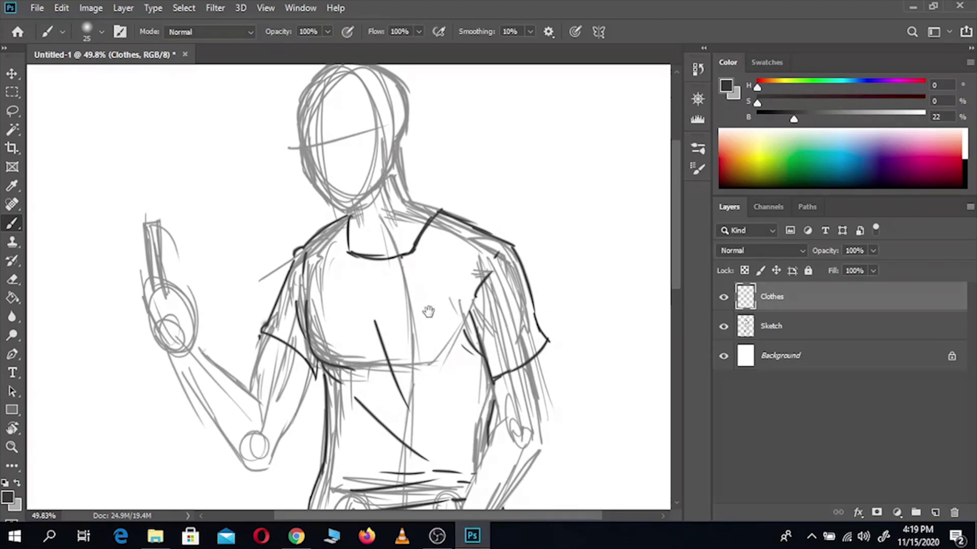
Outline the left trouser leg from the hip to the hem, with knee creases and ankle folds
scroll(446, 283, down, 3)
key(ctrl+0)
scroll(368, 371, up, 5)
mouse_move(326, 104)
mouse_down()
mouse_move(307, 173)
mouse_move(279, 508)
mouse_up()
drag(421, 189, 362, 371)
mouse_move(362, 371)
mouse_down()
mouse_move(334, 244)
mouse_move(337, 403)
mouse_up()
drag(253, 386, 245, 426)
drag(260, 380, 278, 502)
drag(309, 354, 340, 373)
Outline the right trouser leg from the crotch and hip past the knee to the ankle
drag(353, 151, 411, 181)
drag(410, 187, 348, 207)
scroll(440, 336, down, 3)
drag(402, 127, 427, 249)
scroll(407, 255, up, 2)
drag(399, 89, 395, 250)
scroll(411, 207, down, 3)
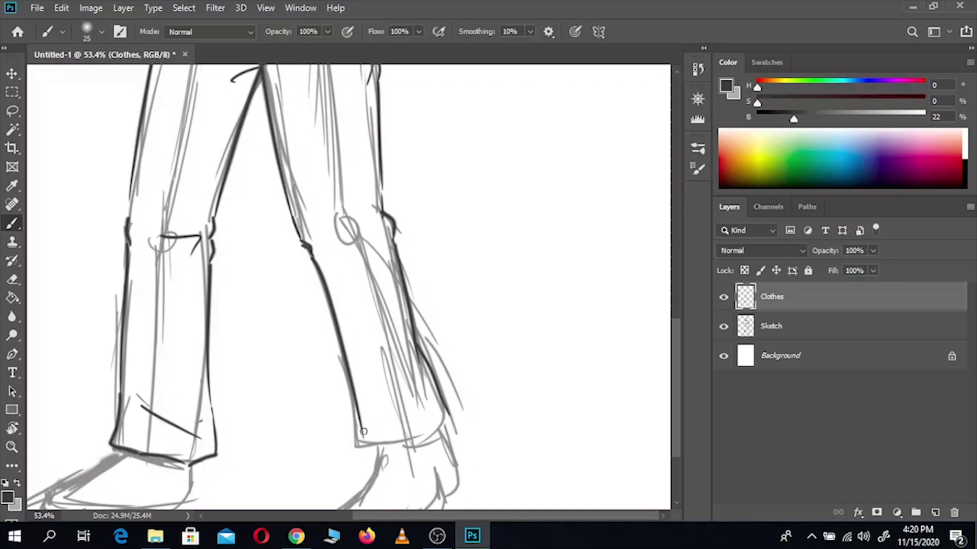
scroll(377, 248, up, 3)
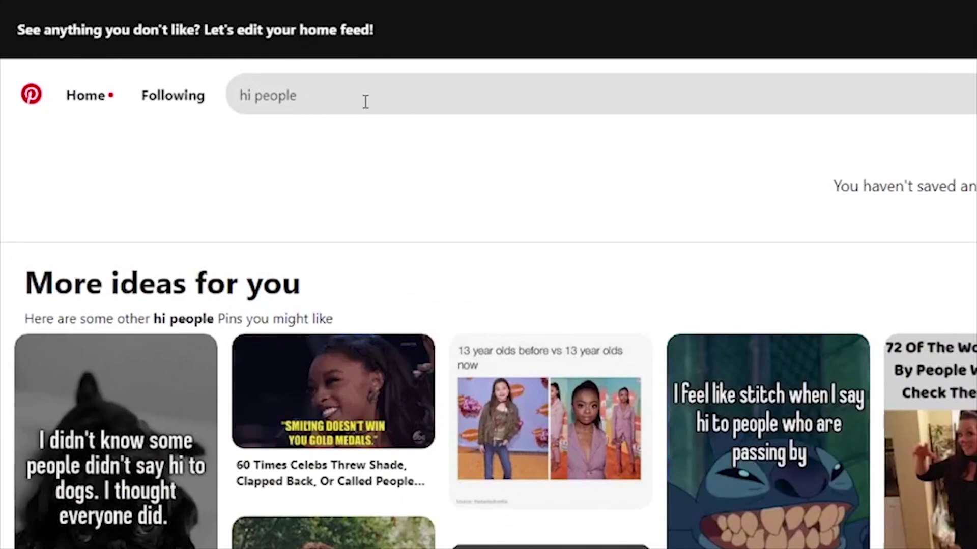
Search Pinterest for "pants" and browse the results for trouser references
click(251, 96)
text(pants)
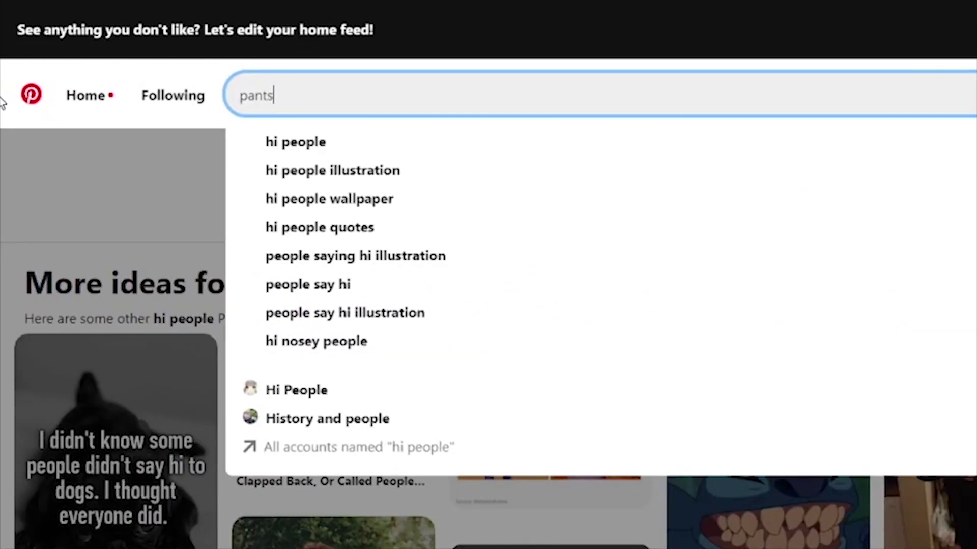
key(Return)
scroll(396, 224, down, 15)
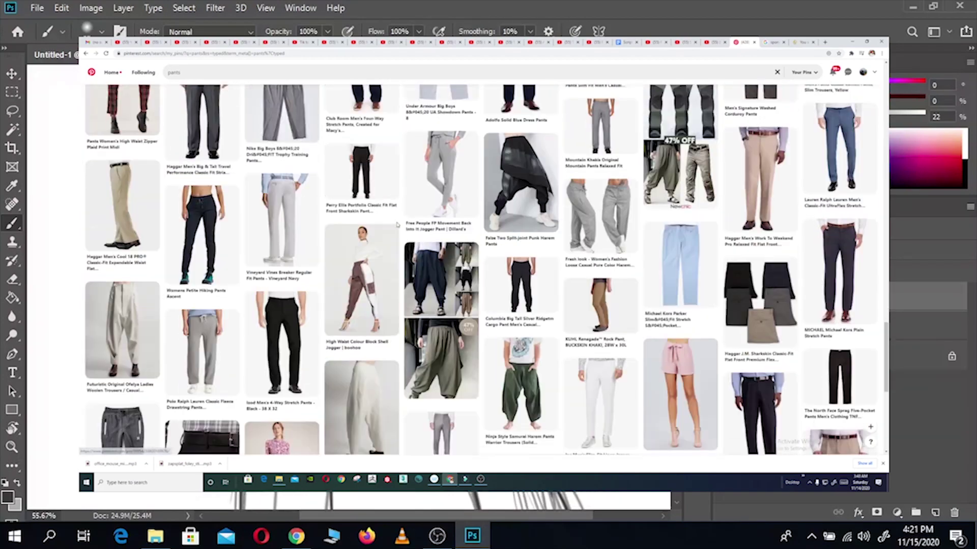
scroll(396, 224, down, 5)
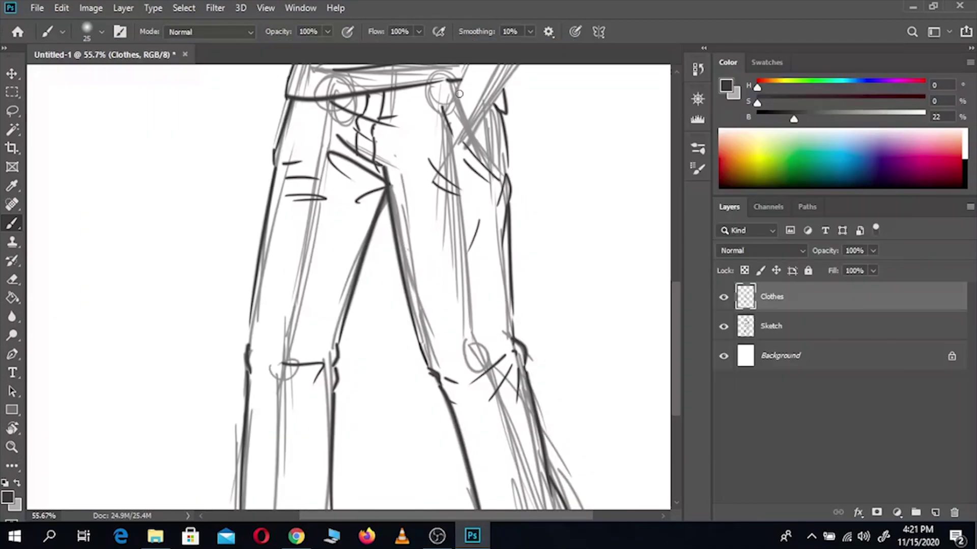
Draw the curved front pocket opening on the right hip of the trousers
drag(459, 94, 501, 173)
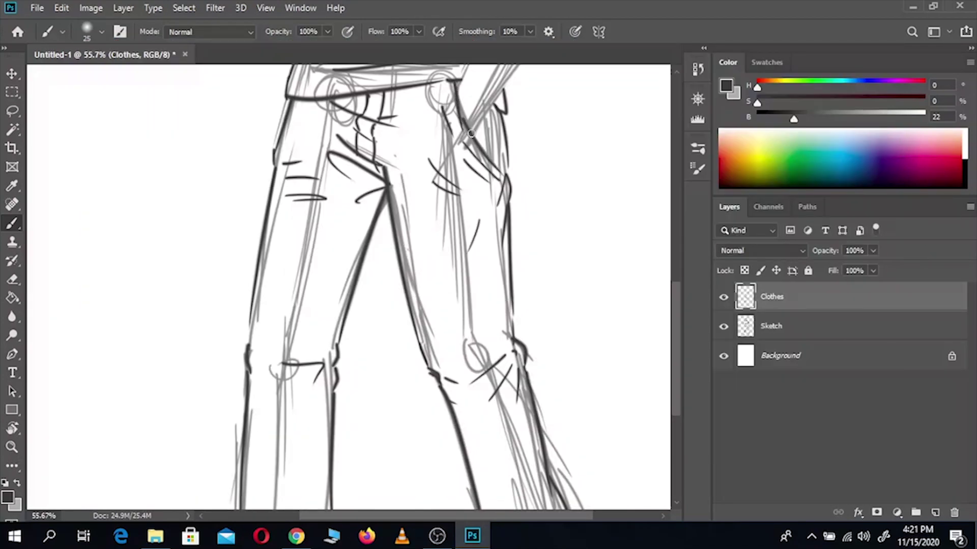
scroll(505, 226, up, 1)
scroll(458, 229, down, 3)
scroll(440, 228, up, 2)
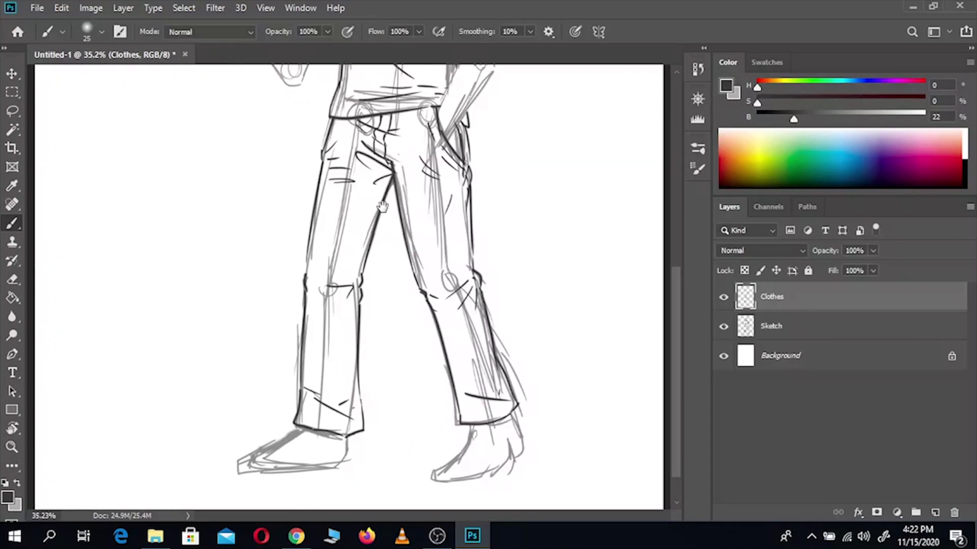
On the Sketch layer, rework the left foot with construction lines and circles for the heel and ball
scroll(441, 229, down, 3)
scroll(473, 448, up, 4)
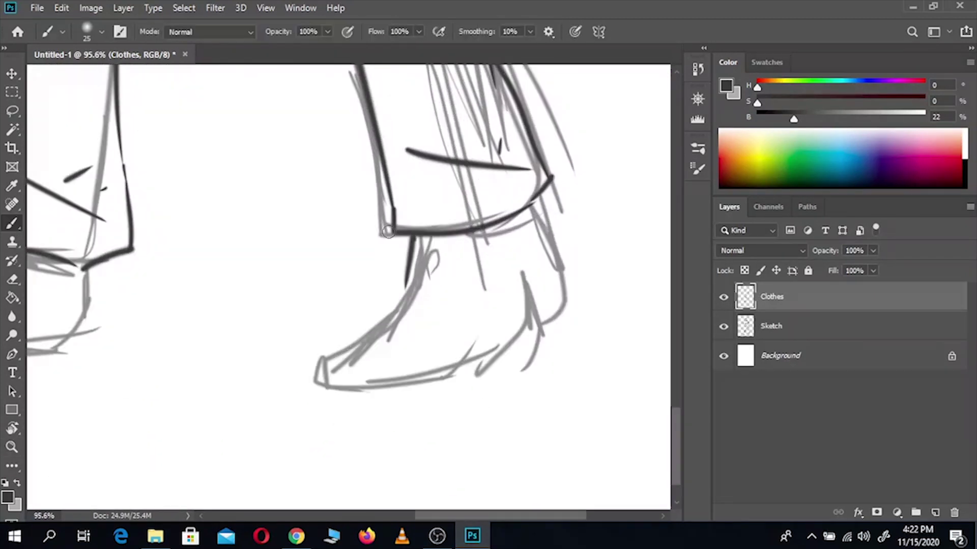
click(779, 326)
scroll(514, 177, left, 3)
drag(345, 218, 410, 273)
scroll(410, 273, right, 4)
mouse_move(392, 178)
mouse_down()
mouse_move(478, 274)
mouse_move(305, 356)
mouse_up()
scroll(396, 325, left, 5)
drag(407, 249, 402, 325)
drag(285, 280, 275, 320)
scroll(462, 338, right, 2)
drag(331, 199, 326, 279)
scroll(288, 284, left, 3)
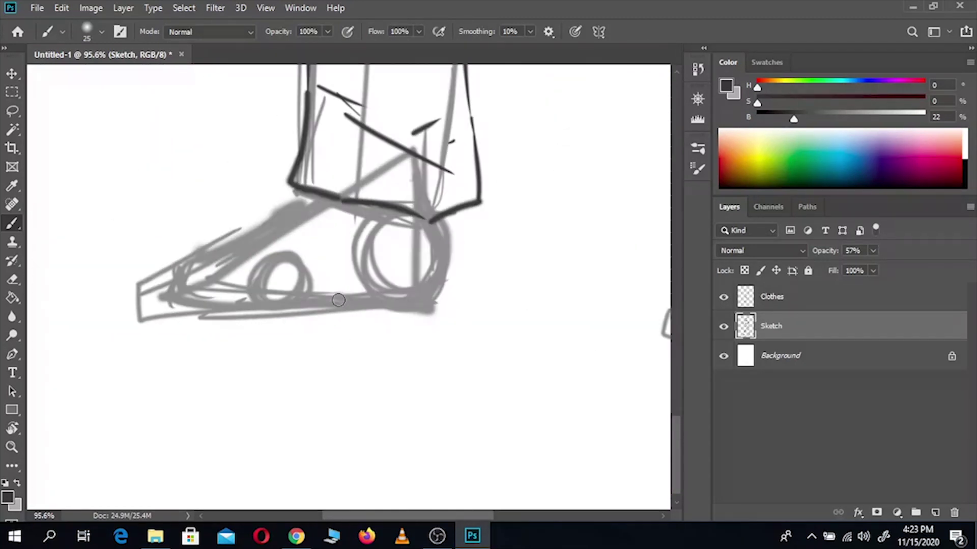
Sketch construction circles for the heel and ball of the right foot
scroll(171, 278, right, 4)
drag(210, 354, 186, 382)
drag(256, 359, 247, 390)
Switch to the Clothes layer and outline the right shoe from the ankle around the toe and sole
scroll(306, 306, left, 2)
key(alt+bracketright)
drag(402, 314, 305, 361)
mouse_move(272, 417)
mouse_down()
mouse_move(480, 351)
mouse_move(407, 338)
mouse_up()
Outline the left shoe's upper, toe, heel and sole below the trouser hem
key(z)
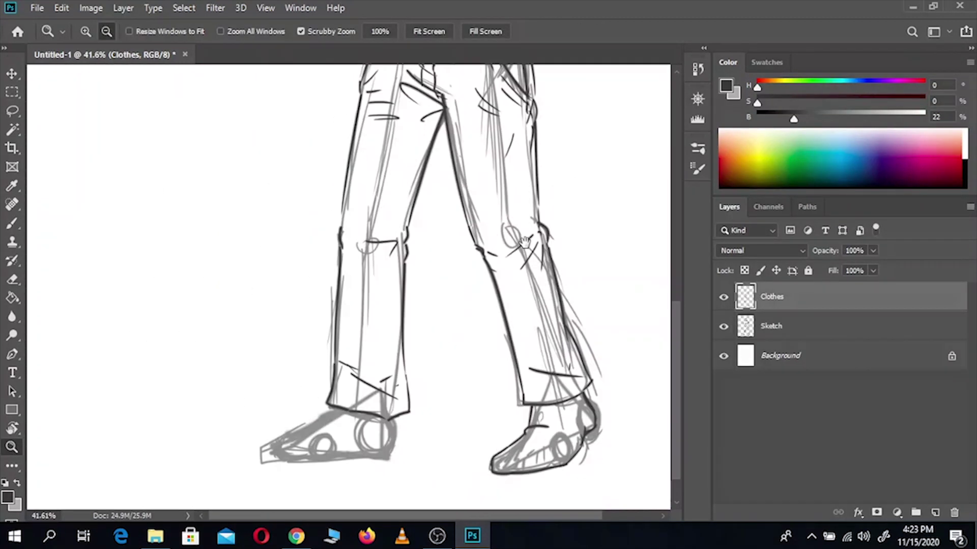
drag(415, 371, 484, 370)
key(b)
mouse_move(407, 224)
mouse_down()
mouse_move(273, 281)
mouse_move(293, 326)
mouse_up()
drag(442, 310, 452, 321)
drag(511, 245, 520, 315)
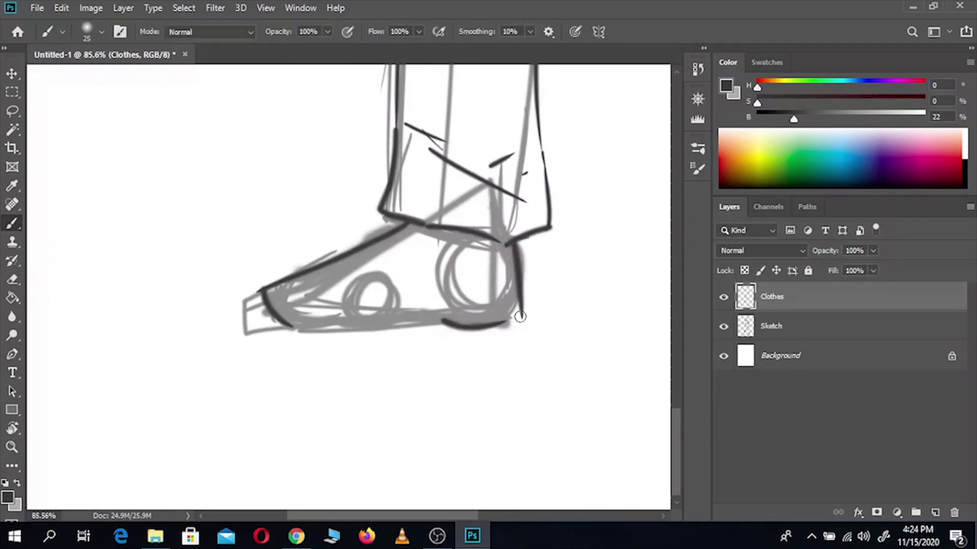
drag(291, 322, 432, 325)
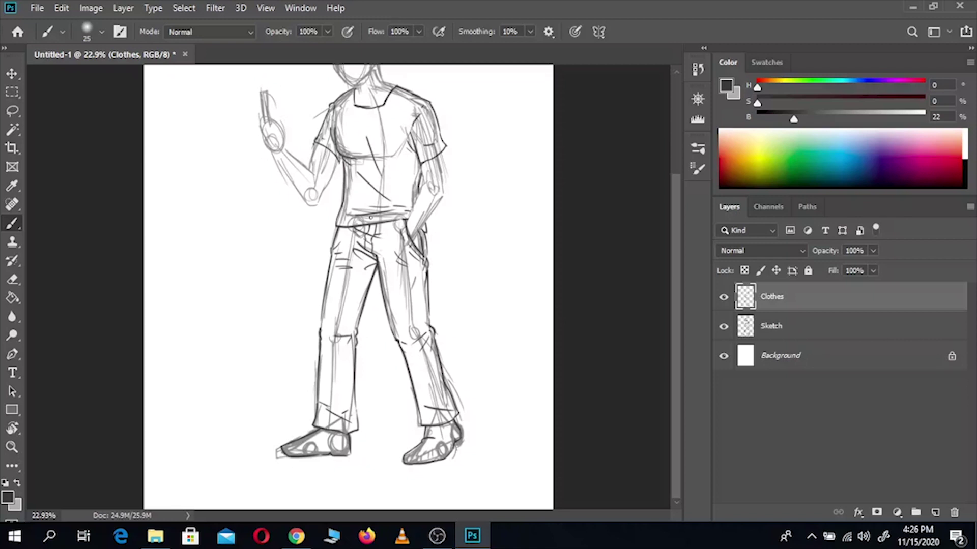
Create a new layer named DUDe and move it beneath the Clothes layer
key(ctrl+shift+n)
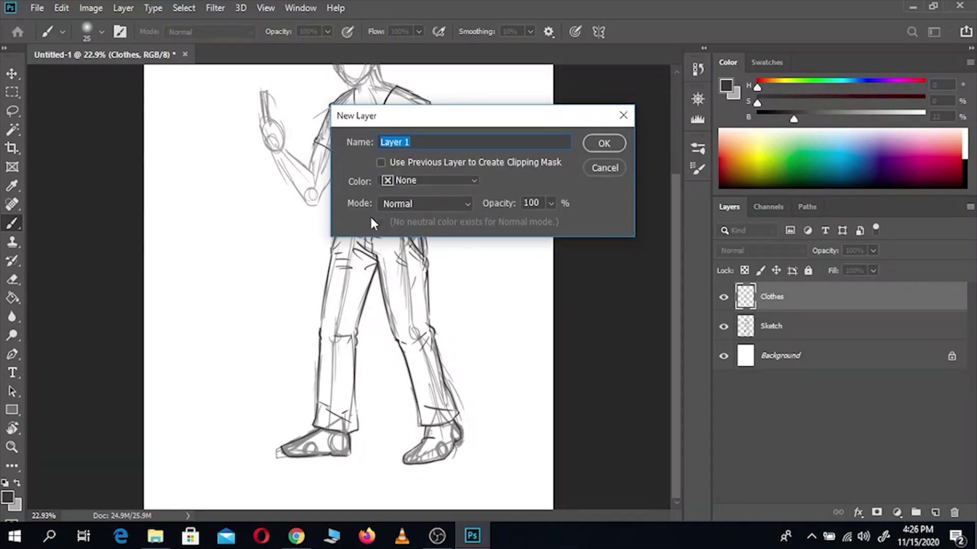
text(DUDe)
key(Return)
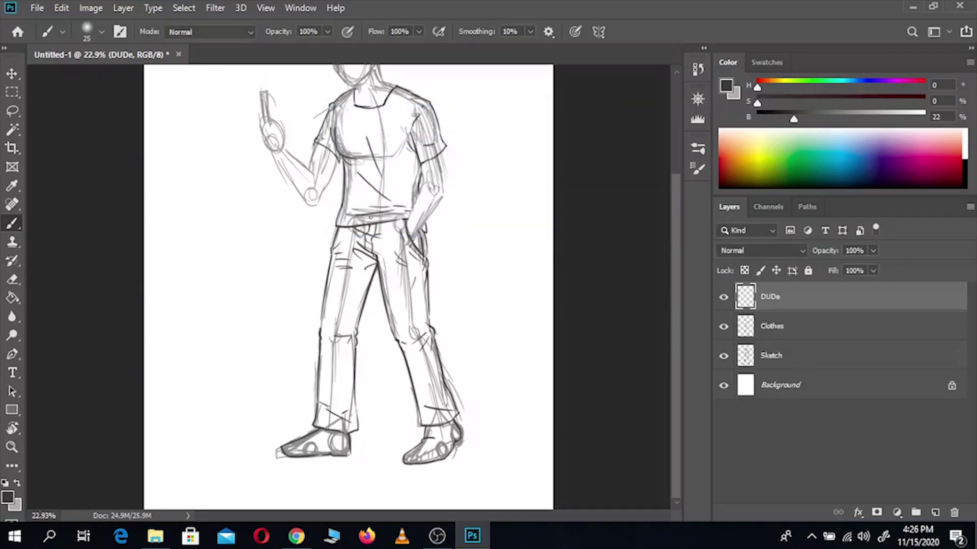
scroll(348, 285, up, 10)
drag(807, 310, 807, 340)
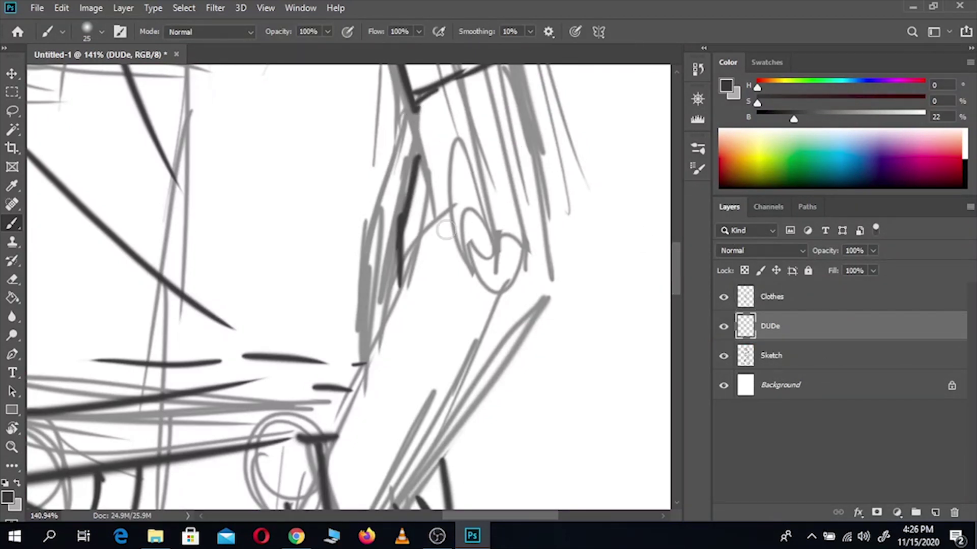
mouse_move(496, 161)
mouse_down()
mouse_move(435, 278)
mouse_move(504, 289)
mouse_up()
key(ctrl+z)
drag(462, 158, 502, 410)
key(ctrl+z)
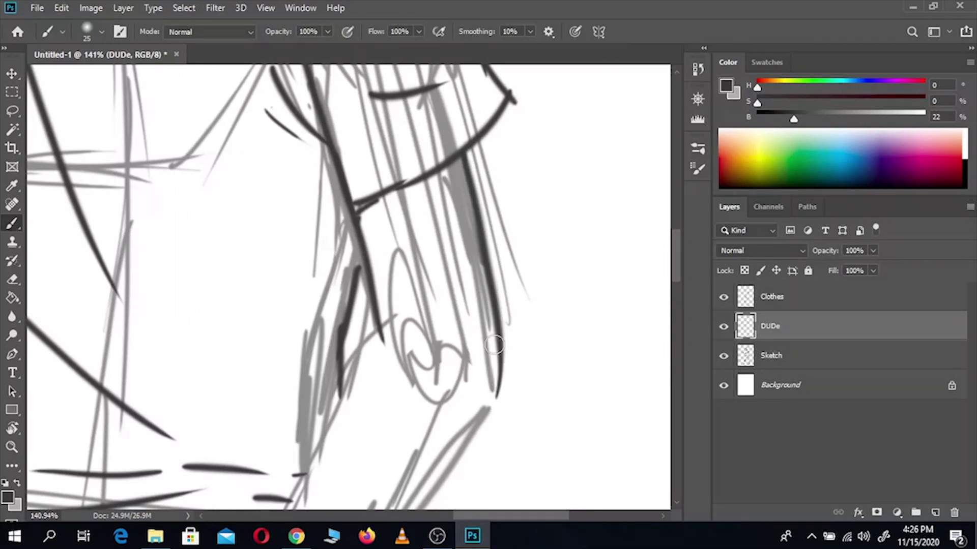
Outline the right arm below the sleeve, around the elbow and down the forearm into the pocket
drag(494, 304, 553, 149)
drag(556, 247, 575, 141)
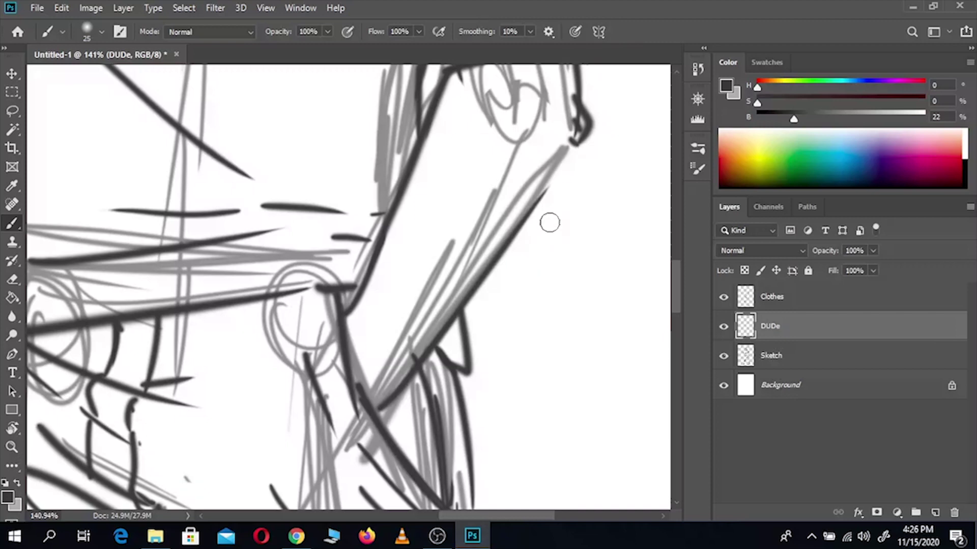
drag(549, 222, 572, 509)
key(e)
key(b)
mouse_move(513, 357)
mouse_down()
mouse_move(486, 380)
mouse_move(447, 284)
mouse_move(458, 285)
mouse_up()
Outline the raised left arm from the sleeve around the elbow to the wrist, and draw the hand's contour
drag(305, 186, 282, 294)
drag(393, 252, 328, 415)
drag(189, 209, 282, 285)
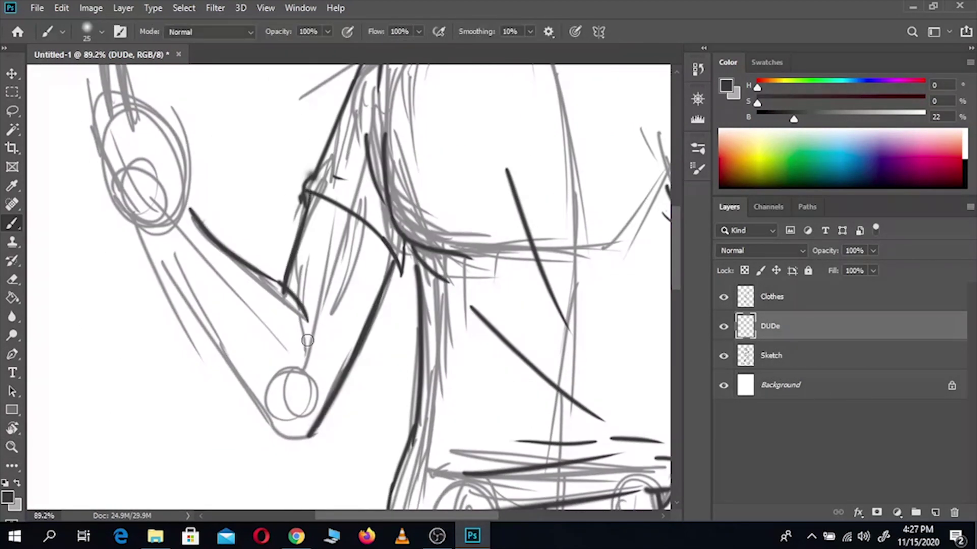
drag(154, 241, 290, 437)
drag(315, 316, 392, 378)
drag(167, 188, 224, 305)
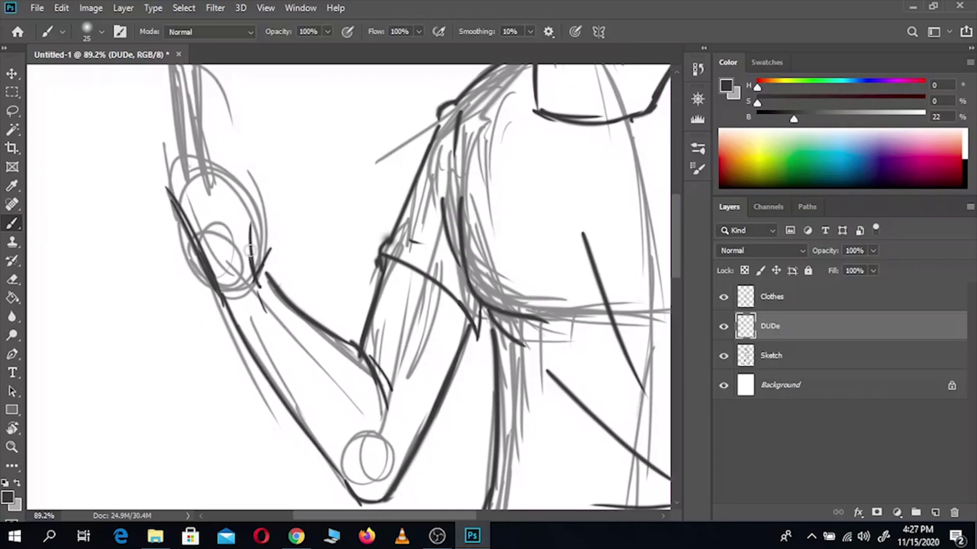
scroll(239, 198, down, 3)
scroll(281, 239, down, 3)
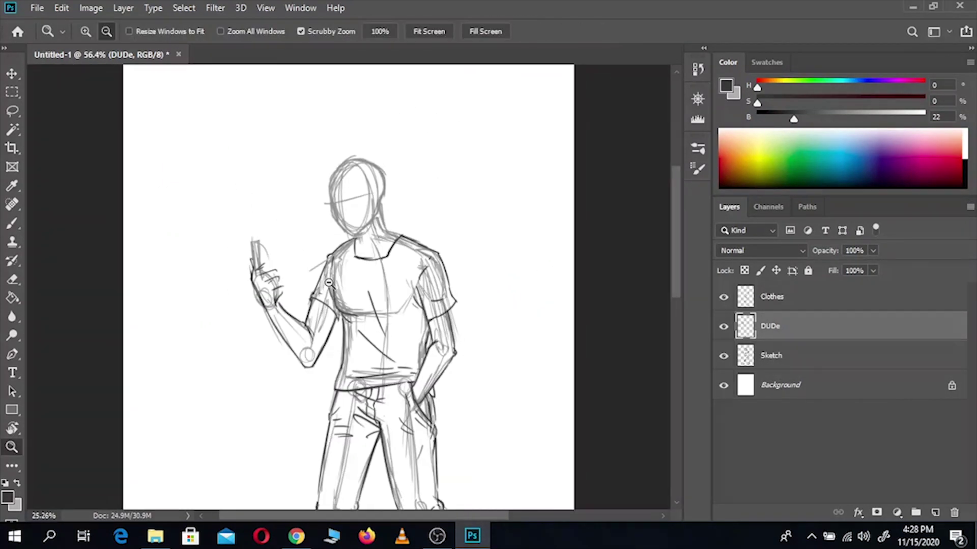
Draw the lowest curled finger and the palm lines of the raised hand, erasing stray strokes around the wrist
scroll(266, 279, up, 6)
mouse_move(379, 188)
mouse_down()
mouse_move(434, 211)
mouse_move(407, 305)
mouse_up()
key(e)
mouse_move(415, 249)
mouse_down()
mouse_move(349, 218)
mouse_move(397, 305)
mouse_up()
key(b)
drag(381, 265, 407, 305)
mouse_move(310, 219)
mouse_down()
mouse_move(435, 224)
mouse_move(417, 295)
mouse_up()
key(e)
mouse_move(440, 264)
mouse_down()
mouse_move(436, 194)
mouse_move(407, 316)
mouse_up()
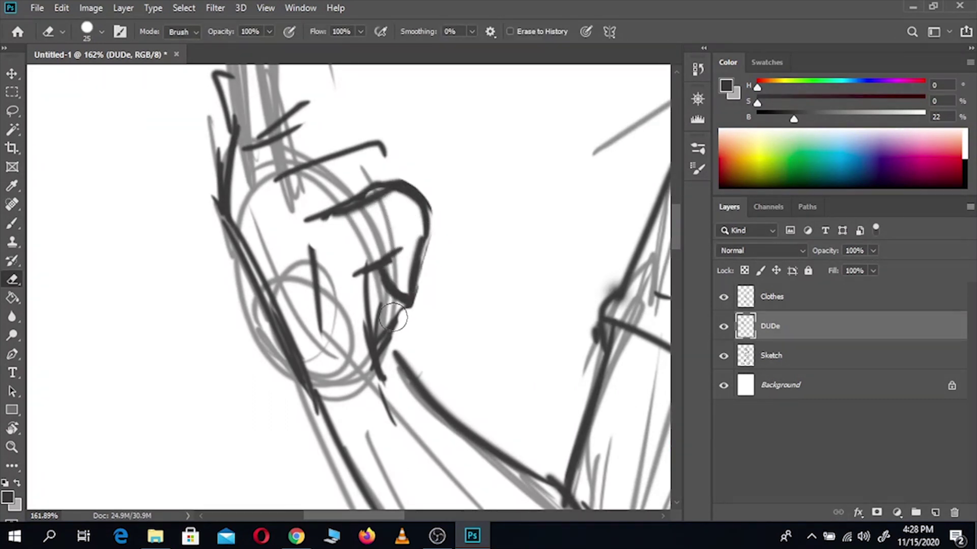
Draw the remaining curled fingers and their knuckles on the raised hand
key(b)
drag(372, 269, 428, 328)
drag(270, 183, 428, 145)
key(z)
scroll(317, 147, down, 4)
scroll(317, 147, up, 5)
key(b)
drag(351, 173, 484, 209)
key(z)
Outline the phone held in the raised hand, including its side edge, and touch up the fingers gripping it
scroll(358, 264, down, 6)
key(b)
scroll(359, 263, up, 6)
key(e)
drag(285, 259, 303, 236)
key(b)
mouse_move(203, 351)
mouse_down()
mouse_move(187, 180)
mouse_move(306, 282)
mouse_up()
drag(270, 163, 295, 262)
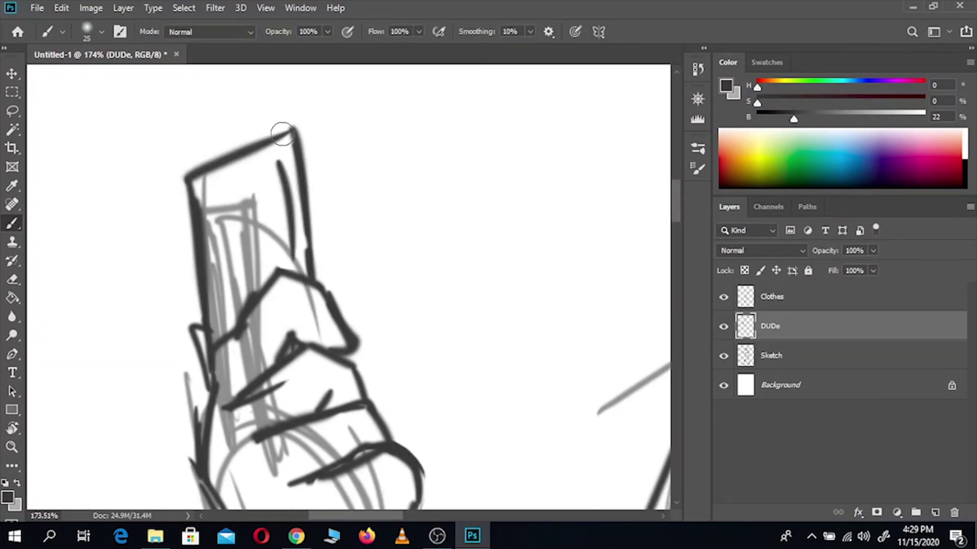
key(z)
scroll(331, 254, down, 5)
scroll(356, 254, up, 4)
key(b)
drag(356, 275, 386, 330)
key(e)
key(b)
scroll(356, 254, down, 5)
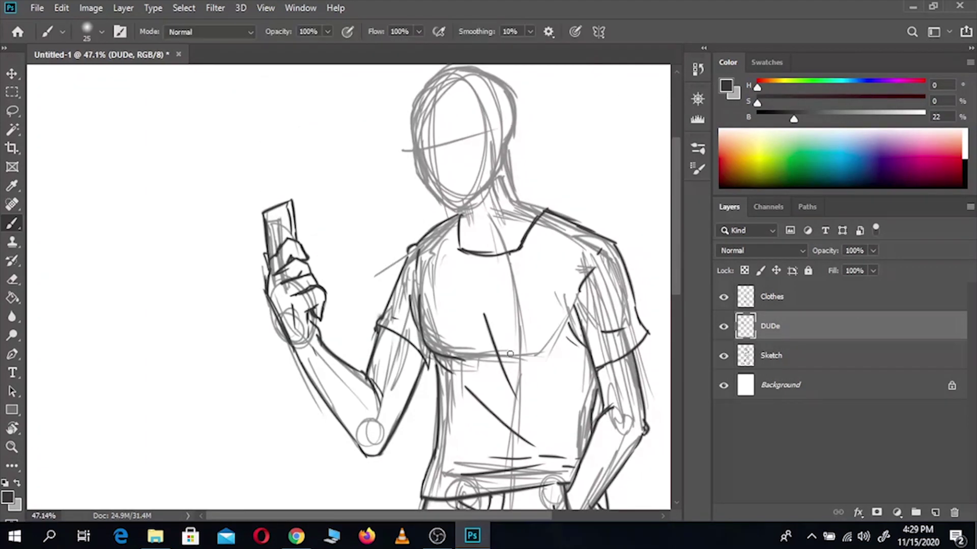
Outline the side of the face and the jaw down to the chin and back up toward the ear
scroll(305, 305, up, 5)
drag(458, 173, 491, 285)
drag(473, 234, 491, 290)
scroll(237, 224, up, 2)
mouse_move(195, 130)
mouse_down()
mouse_move(206, 244)
mouse_move(260, 357)
mouse_move(294, 403)
mouse_move(354, 431)
mouse_up()
drag(357, 427, 513, 313)
scroll(370, 276, up, 3)
scroll(414, 323, right, 4)
scroll(414, 323, down, 2)
Draw the neck line from behind the jaw down to the shoulder, erasing the overlapping strokes
key(e)
drag(353, 211, 377, 300)
key(b)
drag(336, 139, 346, 234)
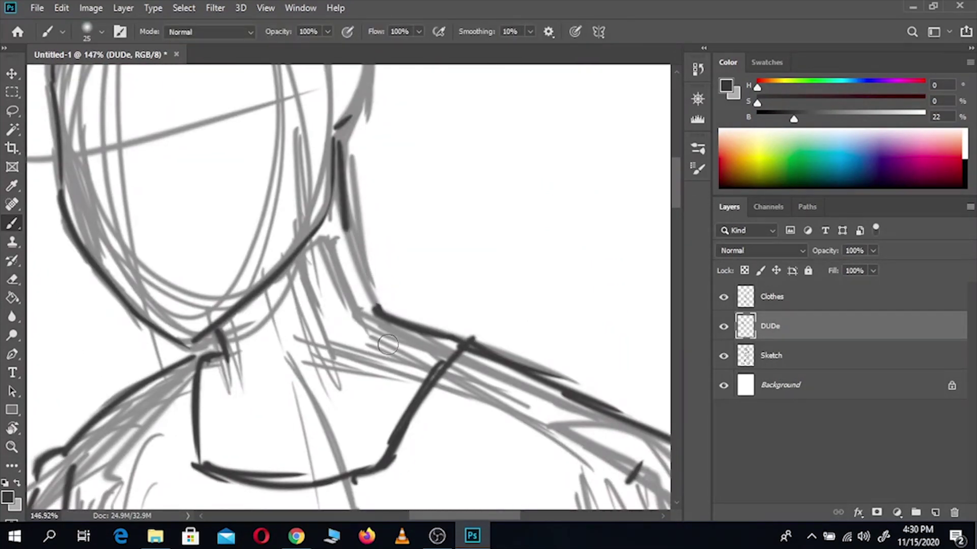
drag(346, 193, 397, 320)
Hide the Sketch layer to examine the clean line art over the whole figure, and show the layer again
scroll(356, 254, down, 4)
click(723, 356)
scroll(487, 434, up, 6)
scroll(487, 434, down, 6)
scroll(251, 273, up, 8)
scroll(251, 272, down, 8)
scroll(457, 468, up, 4)
scroll(457, 468, down, 2)
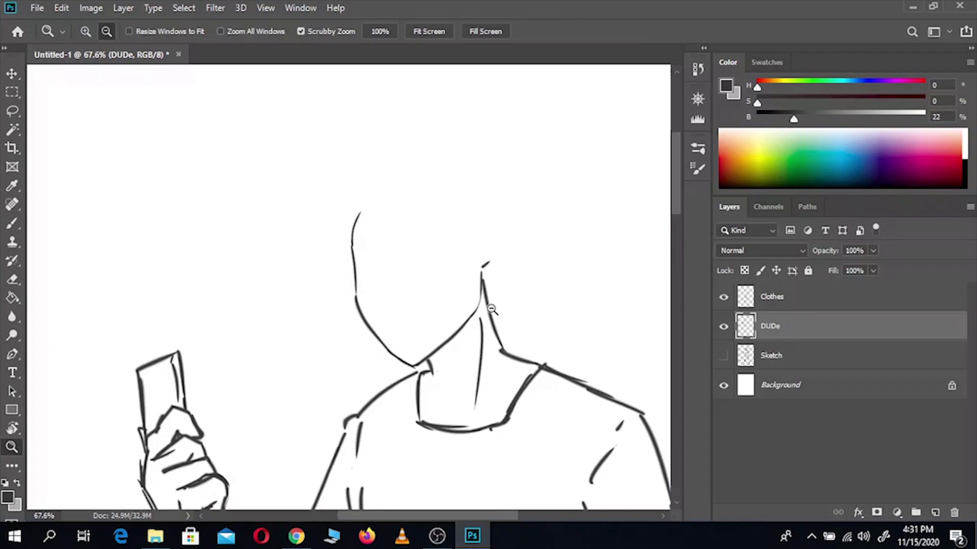
click(723, 355)
key(r)
drag(189, 141, 167, 403)
key(Escape)
key(z)
key(r)
drag(290, 175, 338, 141)
key(Escape)
key(z)
Create a new layer named Face above the DUDe layer
click(480, 242)
scroll(481, 241, up, 5)
key(b)
key(ctrl+shift+n)
text(Face)
key(Return)
scroll(435, 217, down, 5)
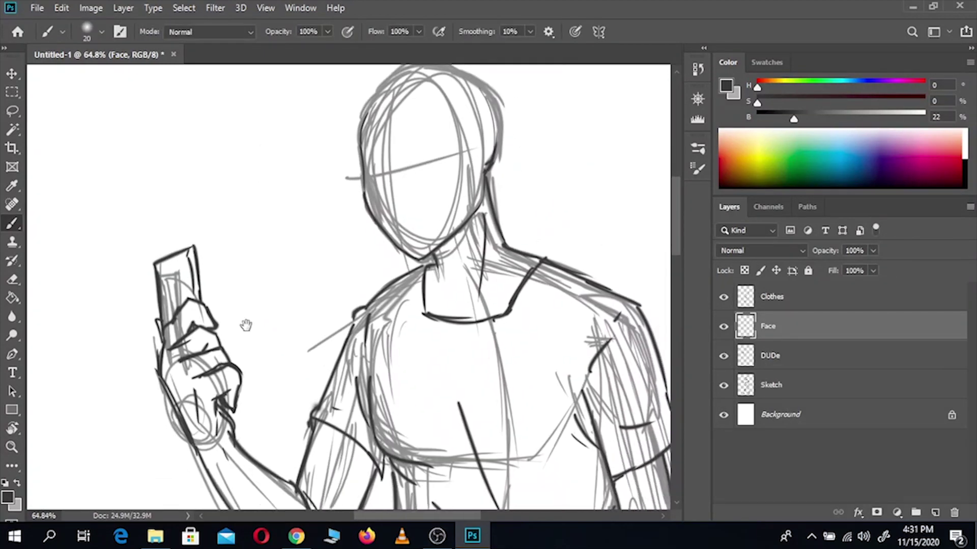
Paint two narrow, dark oval pupils along the face's horizontal guide line
key(e)
key(b)
mouse_move(417, 143)
mouse_down()
mouse_move(418, 164)
mouse_move(374, 177)
mouse_up()
key(z)
scroll(374, 124, down, 3)
scroll(375, 124, up, 5)
key(e)
key(b)
scroll(393, 186, down, 3)
scroll(393, 186, up, 3)
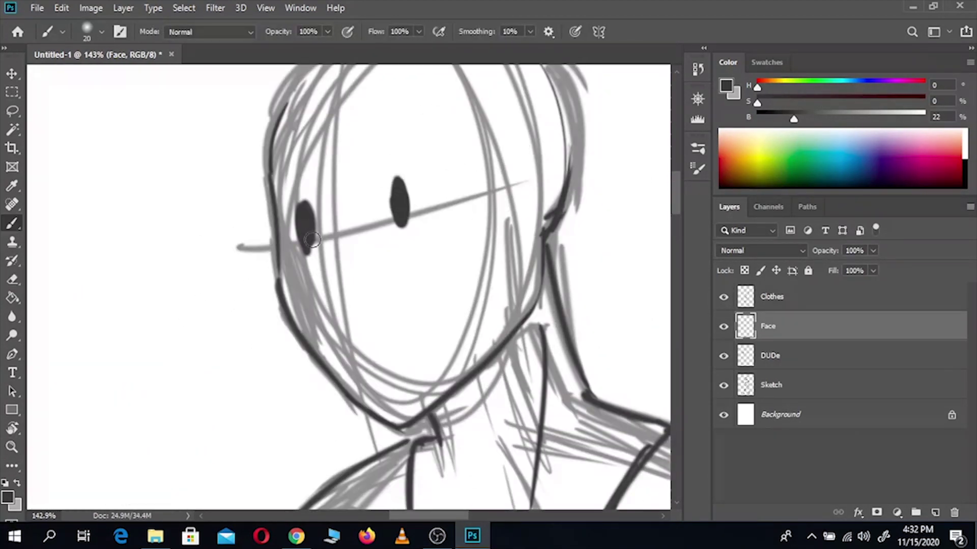
key(e)
key(z)
scroll(353, 198, down, 3)
key(b)
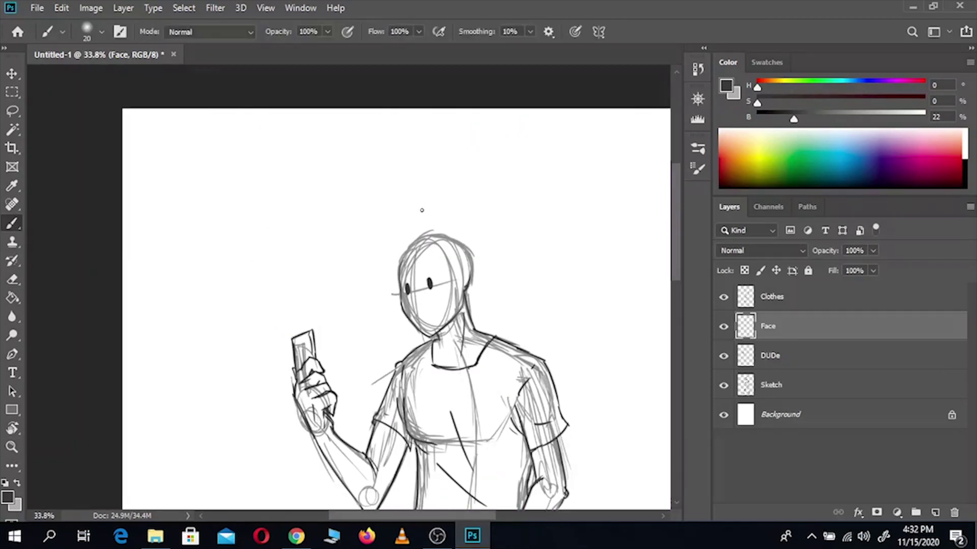
Draw the upper lid, corners and lower lid line around the nearer eye's pupil
scroll(435, 265, up, 5)
key(z)
key(b)
scroll(436, 265, down, 1)
mouse_move(369, 285)
mouse_down()
mouse_move(524, 224)
mouse_move(379, 311)
mouse_up()
mouse_move(544, 220)
mouse_down()
mouse_move(542, 267)
mouse_move(346, 282)
mouse_move(379, 313)
mouse_move(540, 214)
mouse_move(542, 262)
mouse_up()
drag(488, 315, 373, 348)
key(ctrl+z)
drag(529, 294, 448, 328)
Draw the upper and lower lid lines around the farther eye's pupil
scroll(524, 274, down, 1)
key(e)
key(b)
key(e)
scroll(420, 246, up, 1)
key(z)
scroll(411, 186, down, 5)
scroll(501, 282, up, 4)
key(b)
drag(277, 274, 255, 297)
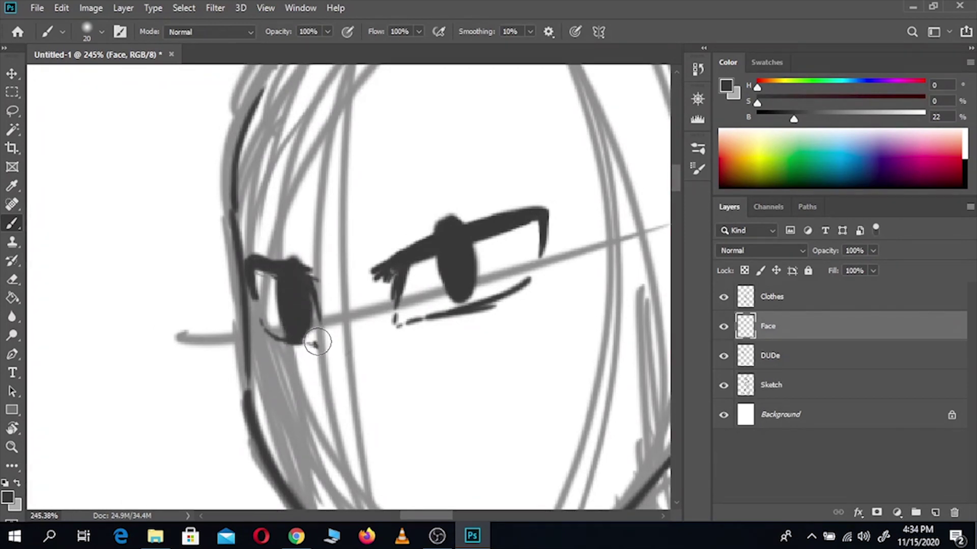
Erase the pupil tips and rough edges sticking out above both upper eyelids
key(e)
drag(438, 223, 461, 214)
scroll(378, 250, up, 2)
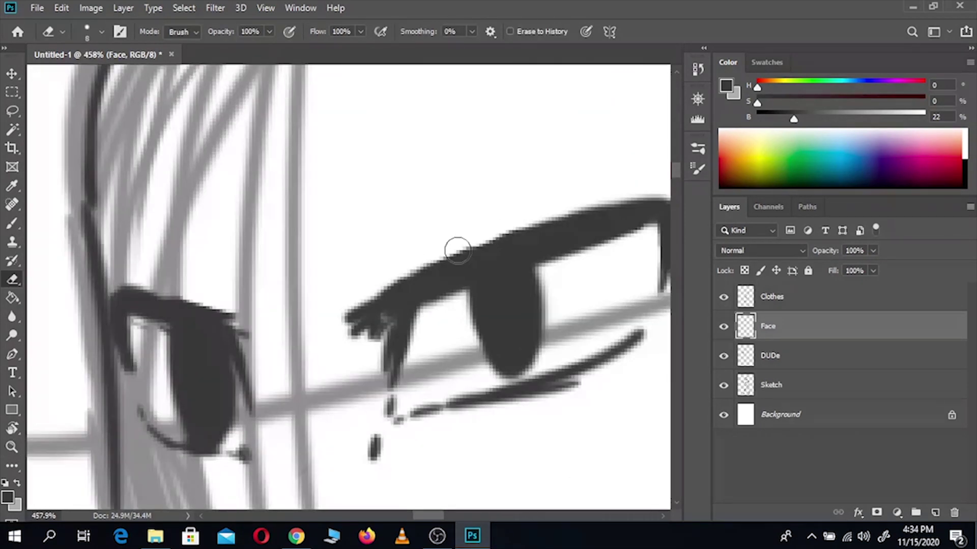
scroll(436, 298, down, 5)
scroll(342, 273, up, 6)
mouse_move(345, 273)
mouse_down()
mouse_move(331, 300)
mouse_move(298, 279)
mouse_up()
scroll(298, 278, down, 2)
key(b)
scroll(418, 260, down, 3)
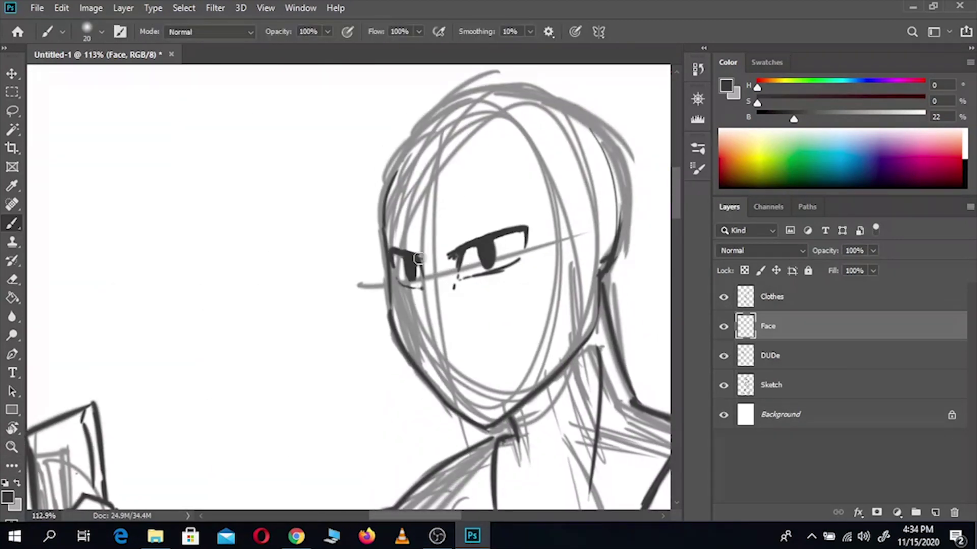
Draw a small nose with a nostril mark below the eyes
scroll(427, 304, up, 1)
key(e)
drag(411, 269, 407, 306)
key(b)
drag(400, 250, 420, 344)
key(ctrl+z)
key(e)
scroll(488, 257, up, 1)
scroll(458, 305, down, 3)
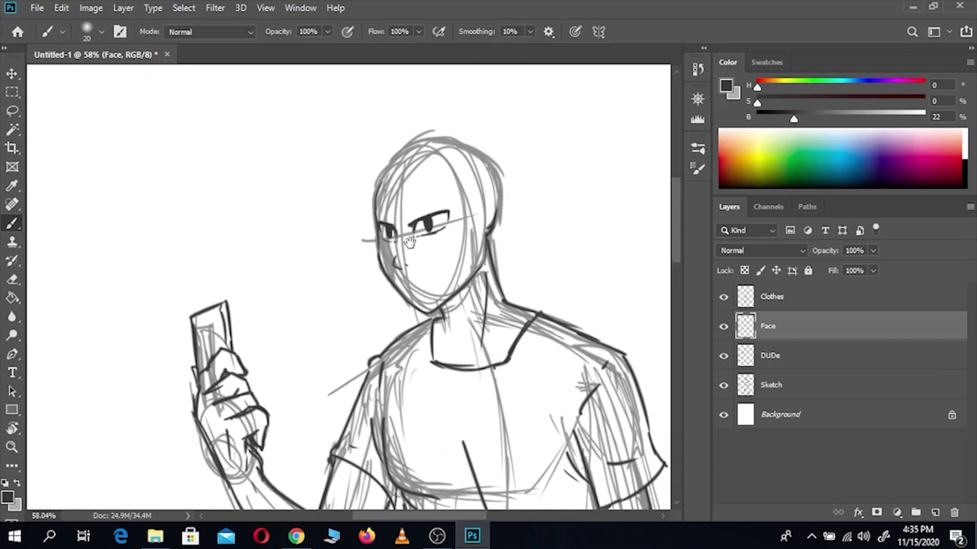
Shift the nearer eye slightly away from the nose, and draw a thin crease line above its lid
scroll(452, 336, up, 4)
key(l)
scroll(451, 336, down, 1)
mouse_move(367, 302)
mouse_down()
mouse_move(413, 301)
mouse_move(230, 300)
mouse_up()
key(b)
drag(356, 235, 422, 214)
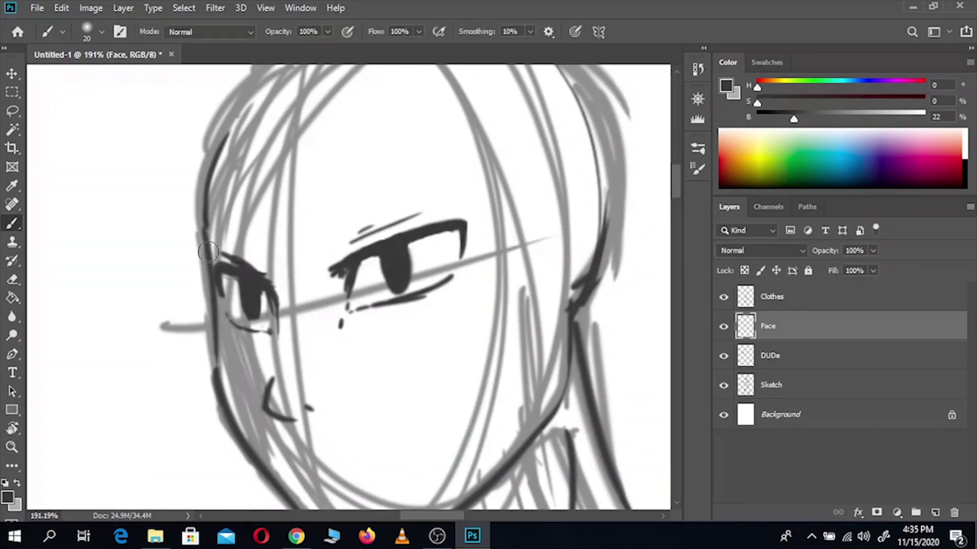
Draw thick, tapered eyebrows above both eyes and clean up their edges
drag(208, 252, 229, 254)
drag(328, 252, 458, 193)
mouse_move(316, 256)
mouse_down()
mouse_move(458, 181)
mouse_move(496, 184)
mouse_up()
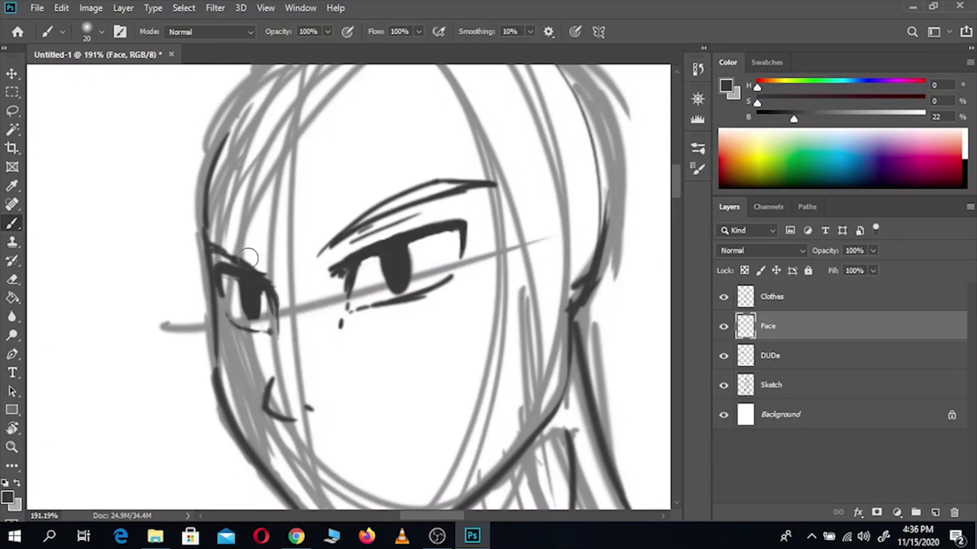
mouse_move(247, 259)
mouse_down()
mouse_move(239, 213)
mouse_move(257, 170)
mouse_move(305, 201)
mouse_up()
drag(359, 176, 486, 104)
drag(376, 150, 508, 97)
mouse_move(305, 138)
mouse_down()
mouse_move(274, 138)
mouse_move(356, 137)
mouse_up()
key(e)
mouse_move(285, 239)
mouse_down()
mouse_move(266, 198)
mouse_move(342, 221)
mouse_move(360, 354)
mouse_move(445, 317)
mouse_move(495, 277)
mouse_up()
Draw the ear's outer contour and lobe at the side of the head where the jaw line ends
key(b)
drag(557, 201, 580, 275)
mouse_move(573, 305)
mouse_down()
mouse_move(532, 335)
mouse_move(550, 325)
mouse_up()
key(e)
key(b)
drag(520, 222, 580, 235)
scroll(552, 225, down, 1)
key(e)
key(b)
Draw a short, straight mouth line below the nose
scroll(411, 328, down, 2)
scroll(411, 329, up, 2)
drag(360, 330, 439, 341)
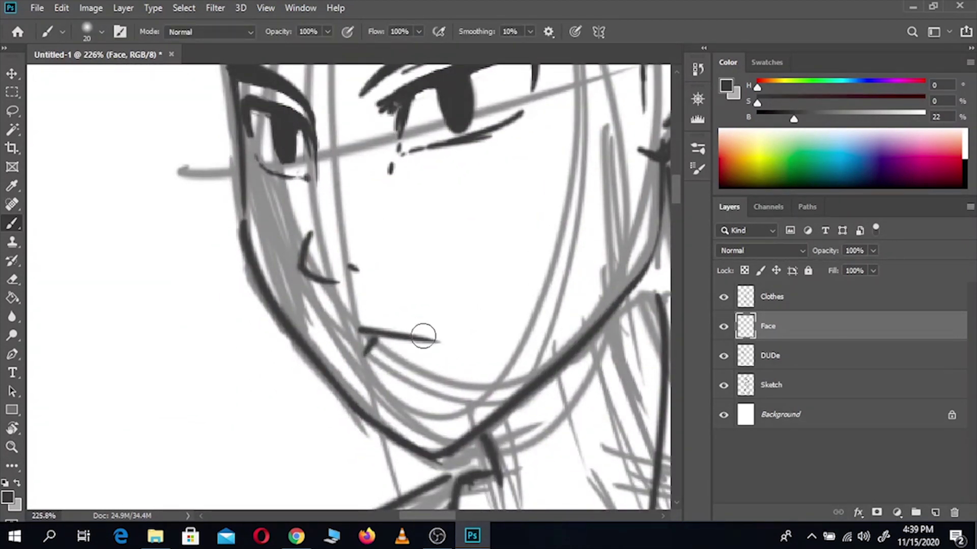
Draw the inner fold lines inside the ear
key(z)
scroll(383, 282, down, 10)
drag(562, 298, 506, 307)
drag(509, 269, 511, 316)
mouse_move(537, 280)
mouse_down()
mouse_move(513, 328)
mouse_move(504, 325)
mouse_up()
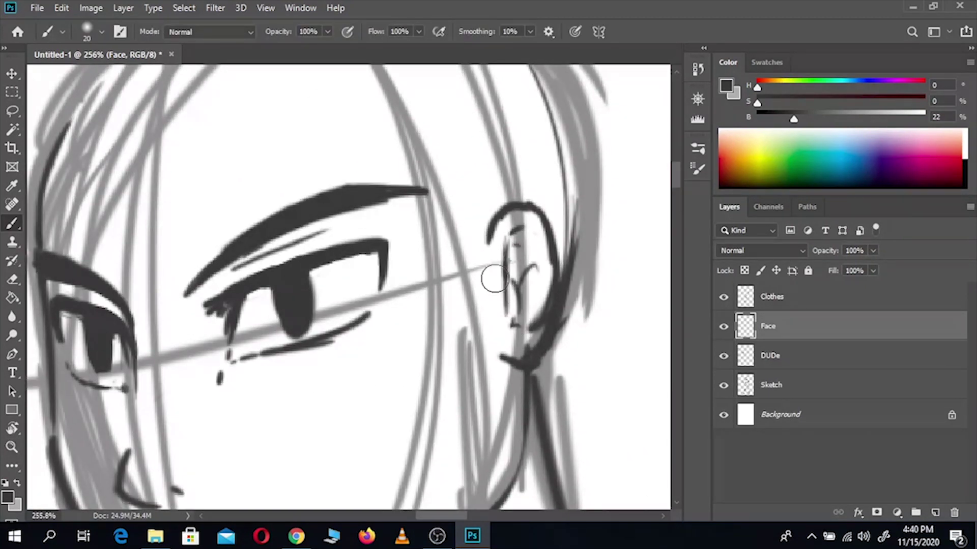
Create a new layer named Hair above the Face layer
mouse_move(494, 279)
mouse_down()
mouse_move(380, 240)
mouse_move(371, 197)
mouse_move(416, 265)
mouse_move(403, 234)
mouse_move(396, 302)
mouse_move(361, 436)
mouse_move(448, 457)
mouse_move(391, 389)
mouse_move(397, 287)
mouse_move(359, 303)
mouse_up()
mouse_move(382, 280)
mouse_down()
mouse_move(412, 290)
mouse_move(356, 285)
mouse_up()
key(ctrl+shift+n)
text(Hair)
key(Return)
Draw the parting and the long, pointed fringe strands across the forehead, plus the sideburn strands in front of the ear
drag(348, 145, 390, 124)
drag(350, 148, 437, 281)
drag(387, 163, 412, 244)
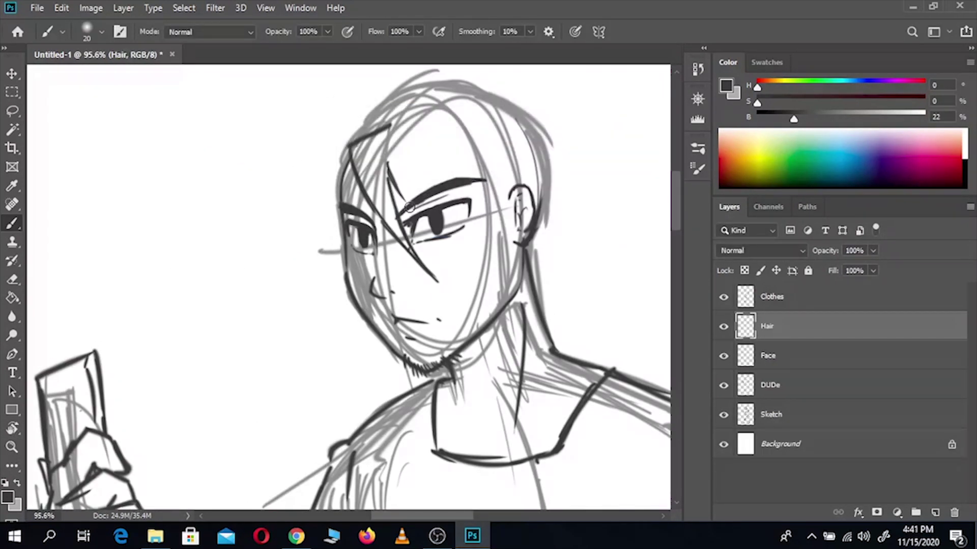
drag(407, 148, 428, 203)
drag(433, 150, 463, 183)
drag(450, 130, 496, 218)
drag(488, 138, 506, 239)
drag(499, 195, 509, 288)
Draw the spiky side strands hanging past the far side of the face
mouse_move(363, 121)
mouse_down()
mouse_move(294, 198)
mouse_move(334, 173)
mouse_up()
drag(320, 214, 315, 245)
mouse_move(326, 192)
mouse_down()
mouse_move(310, 212)
mouse_move(327, 269)
mouse_up()
drag(332, 244, 345, 317)
drag(312, 188, 292, 277)
Outline the crown of the hair from the parting over the head and add spiky tips at the back
drag(316, 150, 346, 206)
drag(347, 204, 435, 148)
drag(366, 168, 473, 117)
mouse_move(473, 119)
mouse_down()
mouse_move(442, 155)
mouse_move(471, 150)
mouse_up()
drag(457, 163, 554, 233)
drag(511, 203, 539, 255)
Clean up the spiky tips at the back of the head and add jagged strands behind the ear
scroll(539, 254, down, 5)
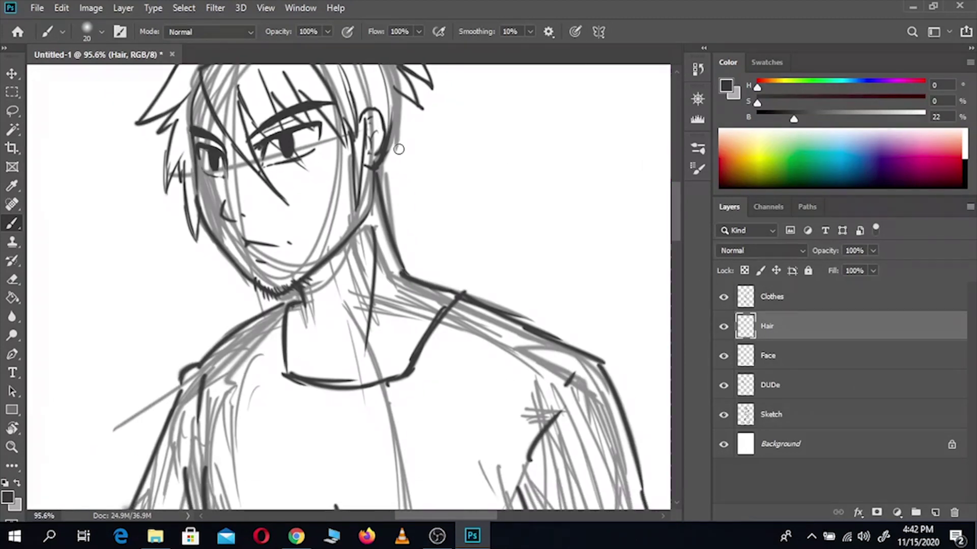
key(z)
mouse_move(407, 193)
mouse_down()
mouse_move(357, 193)
mouse_move(402, 193)
mouse_up()
key(z)
mouse_move(422, 127)
mouse_down()
mouse_move(387, 129)
mouse_move(432, 130)
mouse_up()
key(e)
scroll(429, 131, down, 3)
key(b)
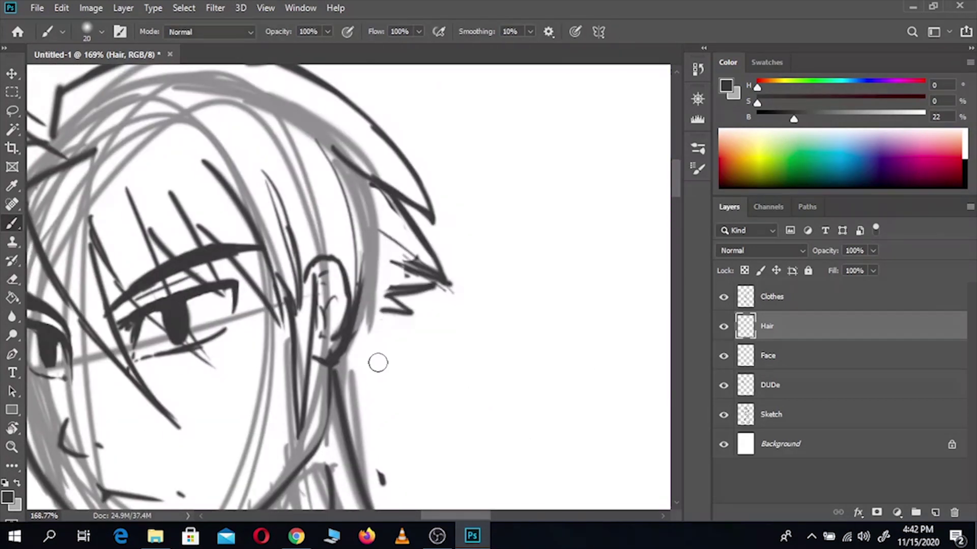
Hide the Sketch layer so only the line art shows over the white background
scroll(375, 323, down, 3)
click(724, 414)
scroll(503, 211, down, 2)
scroll(356, 155, up, 6)
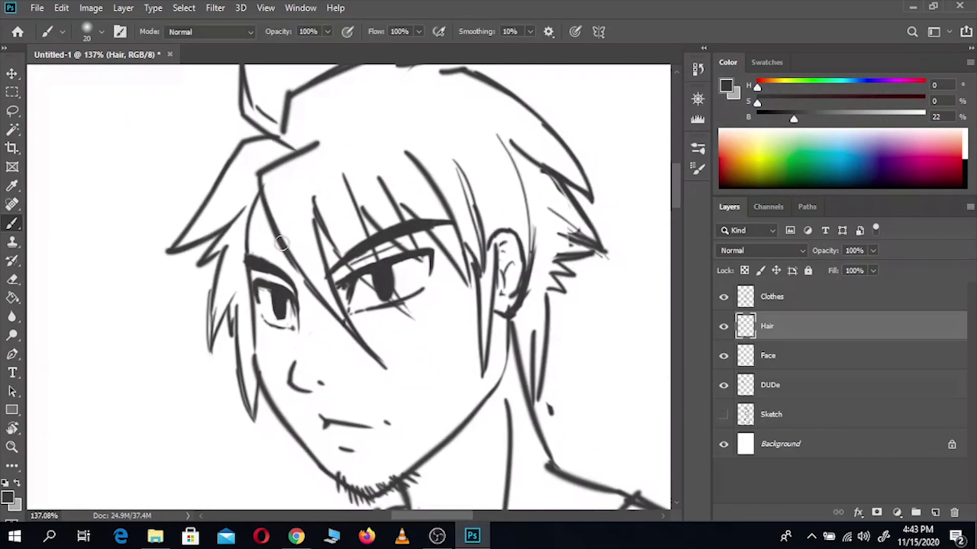
Erase stray and overlapping lines on the Face and DUDe layers across the figure's outline
key(alt+bracketleft)
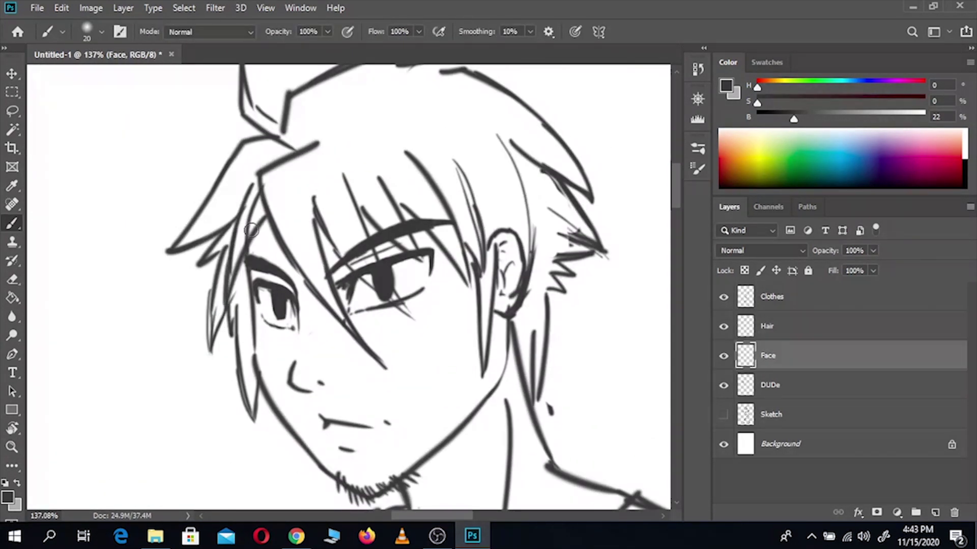
key(e)
key(alt+bracketleft)
scroll(277, 185, down, 2)
scroll(387, 220, down, 4)
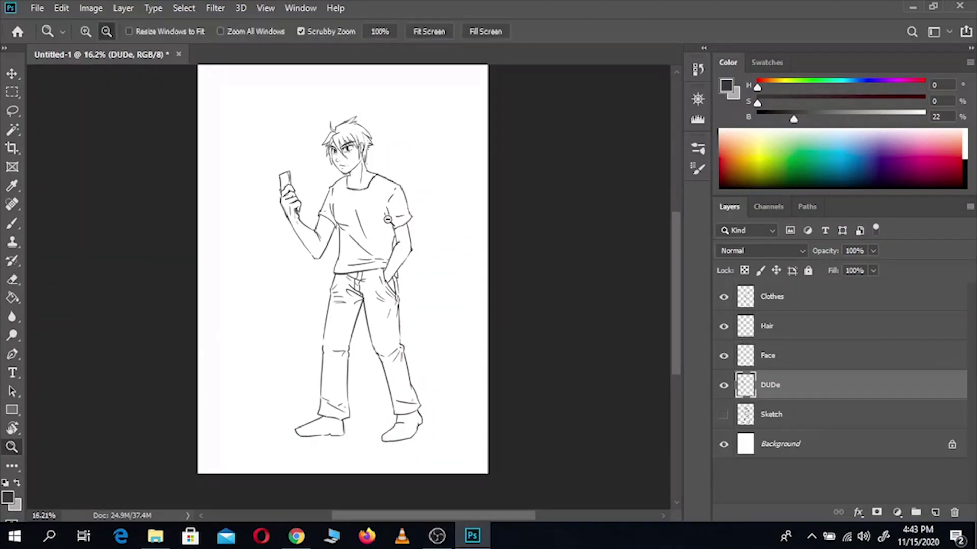
scroll(454, 279, up, 3)
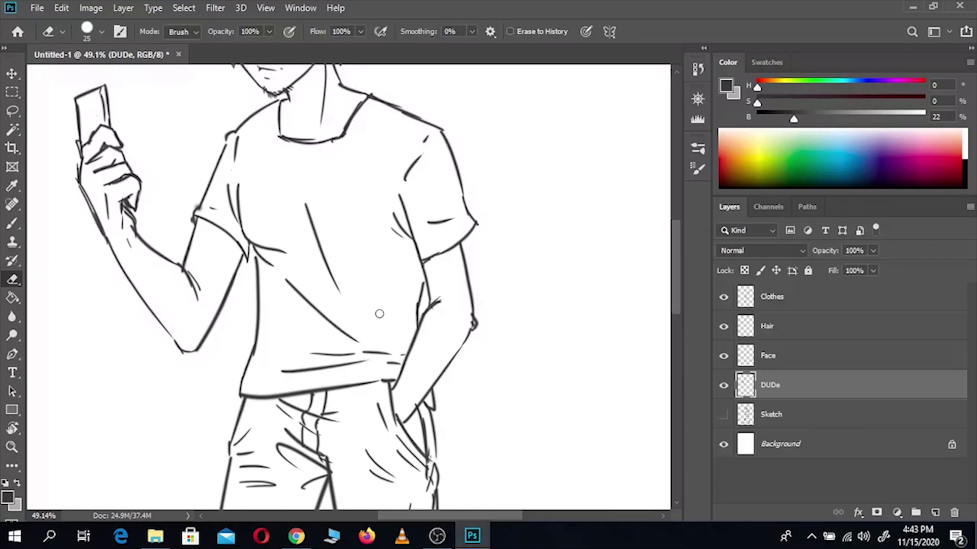
scroll(425, 245, down, 5)
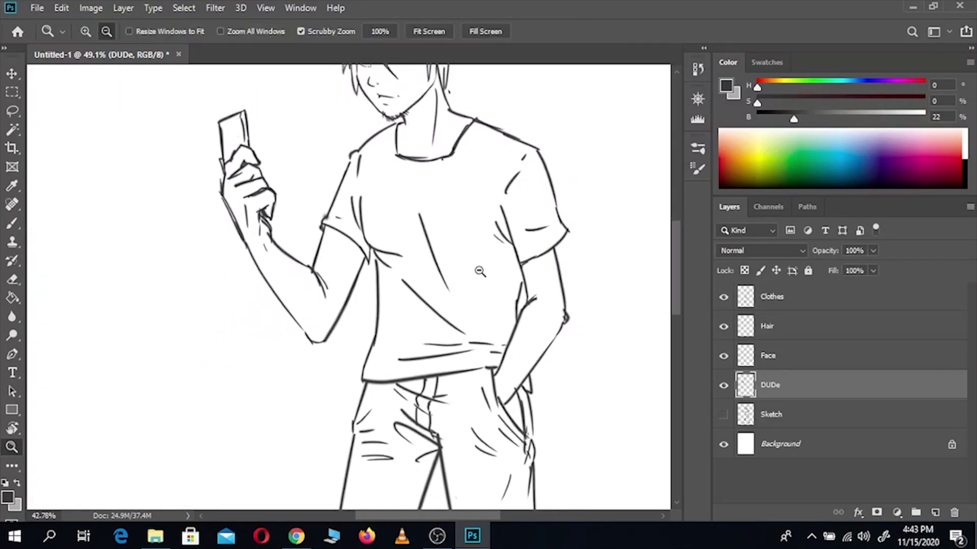
scroll(473, 282, down, 5)
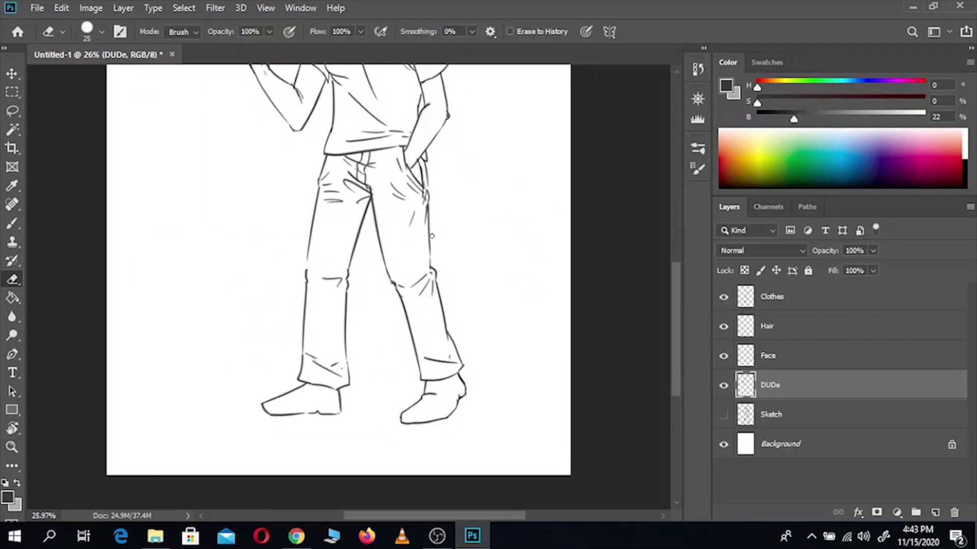
scroll(473, 290, up, 2)
scroll(473, 292, up, 5)
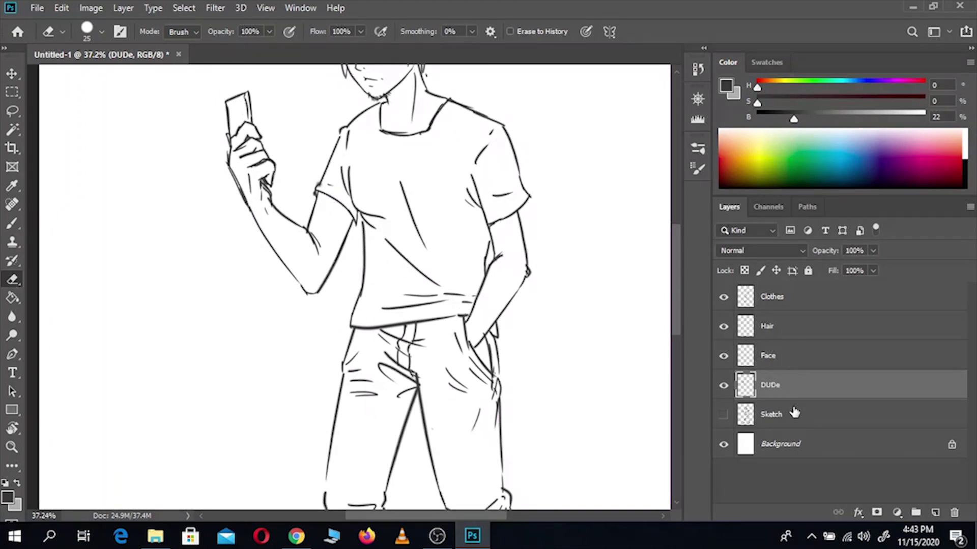
Group all layers from Sketch up to Clothes and name the group OUTLINE
click(800, 425)
shift+click(791, 304)
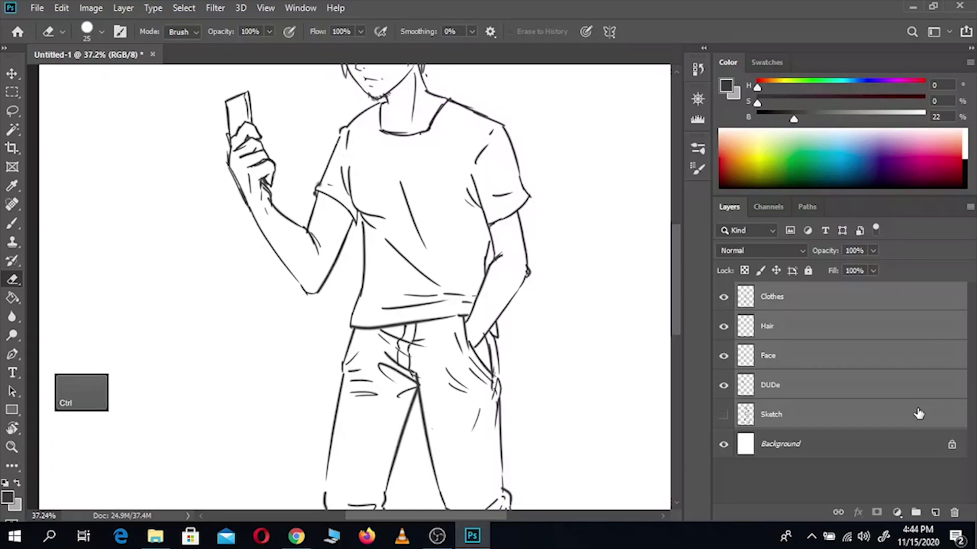
key(ctrl+g)
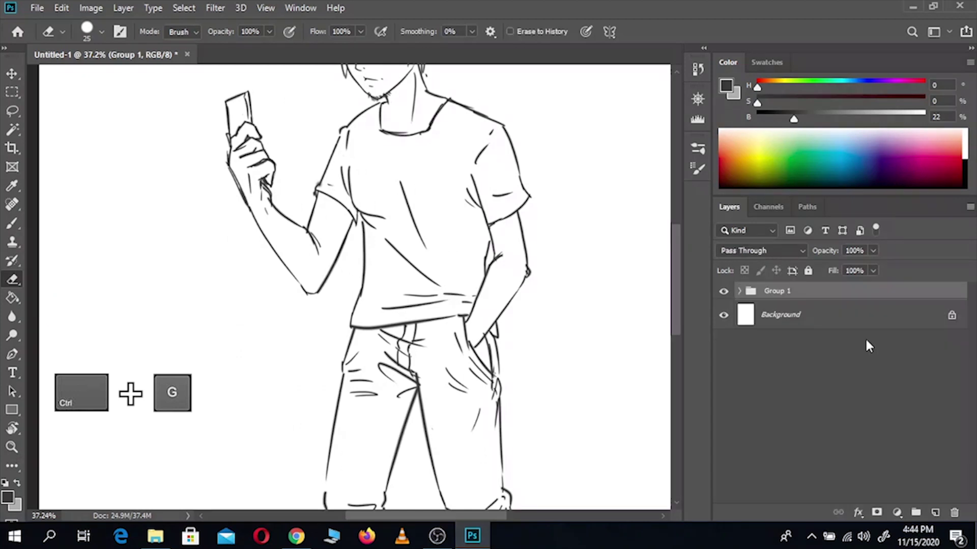
double_click(778, 292)
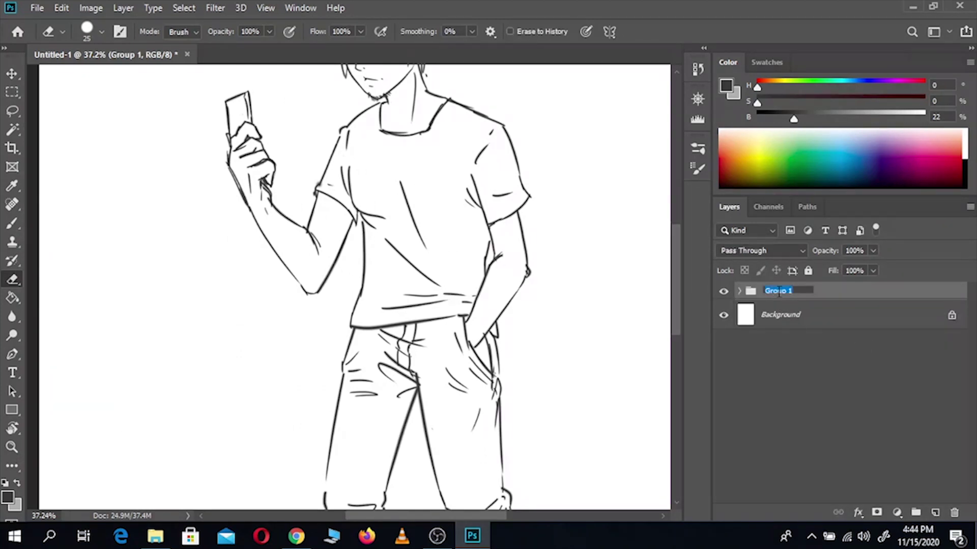
text(OUTLINE)
key(Return)
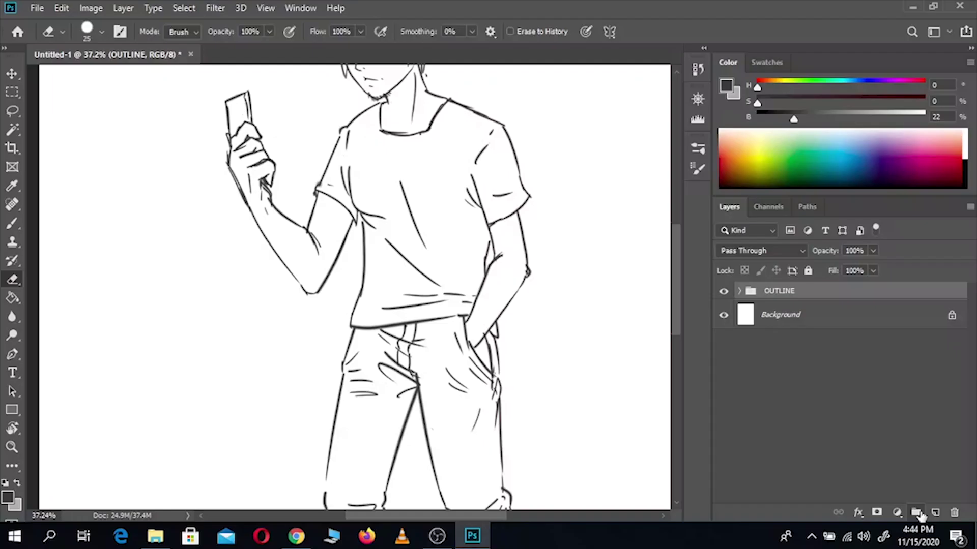
Create a new layer group above OUTLINE and name it COlOR
click(856, 480)
double_click(778, 290)
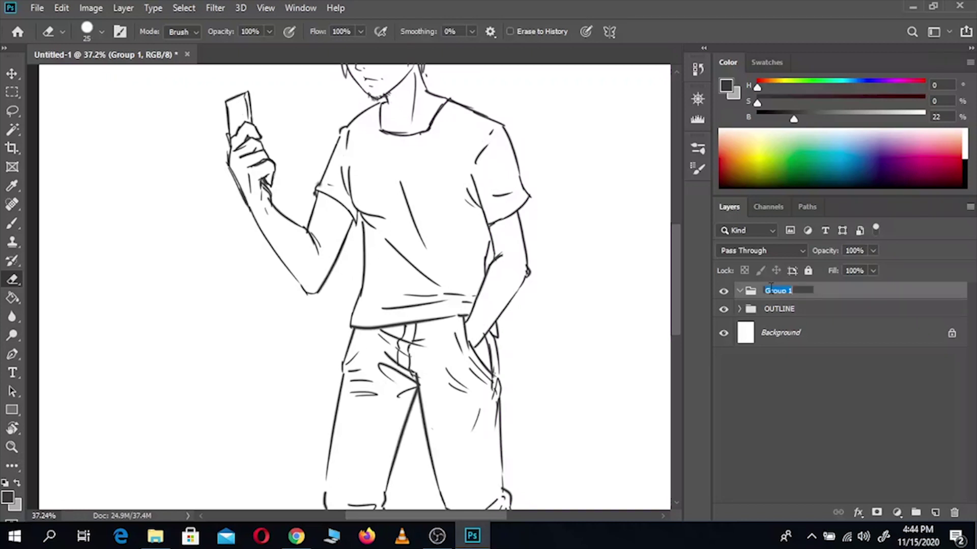
text(COLOR)
key(Return)
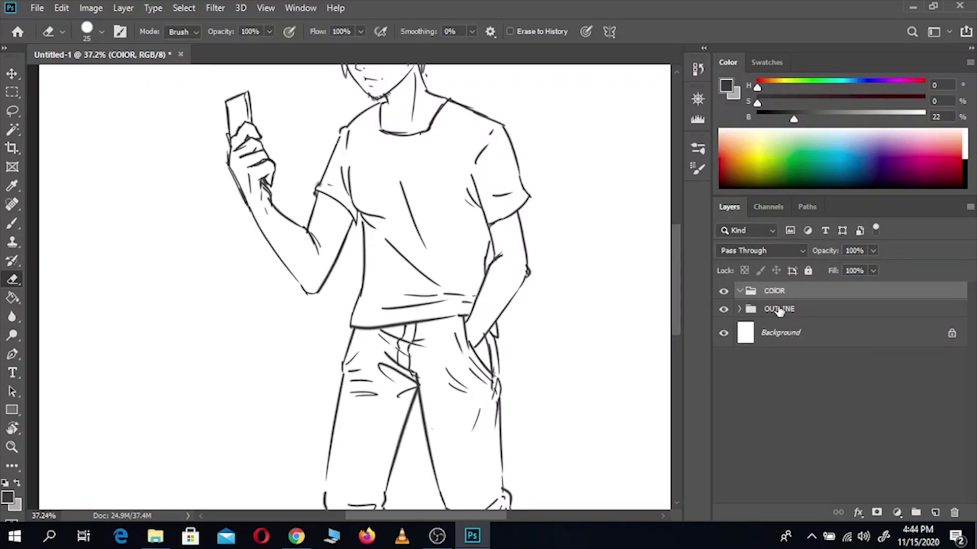
Give the OUTLINE group a red color label and the COlOR group a yellow one
click(825, 314)
right_click(825, 315)
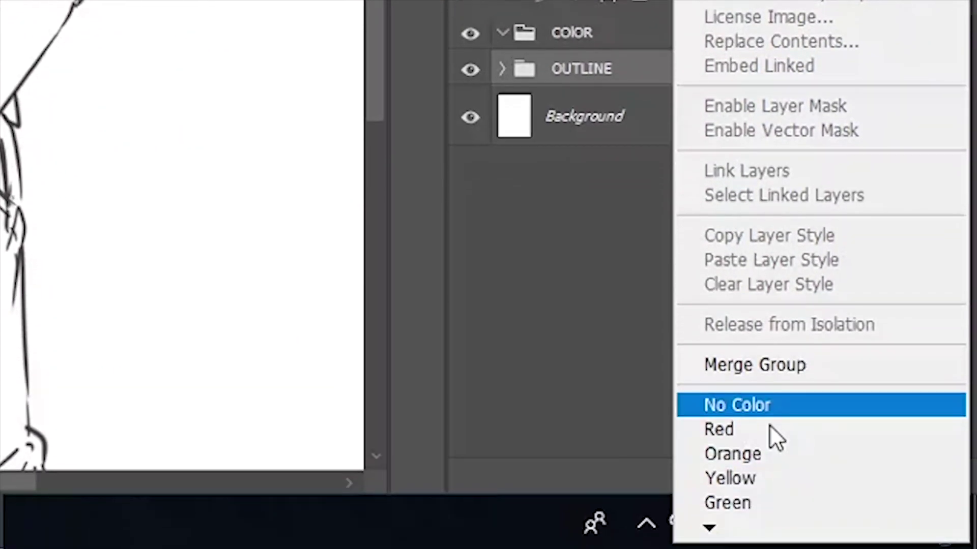
click(770, 432)
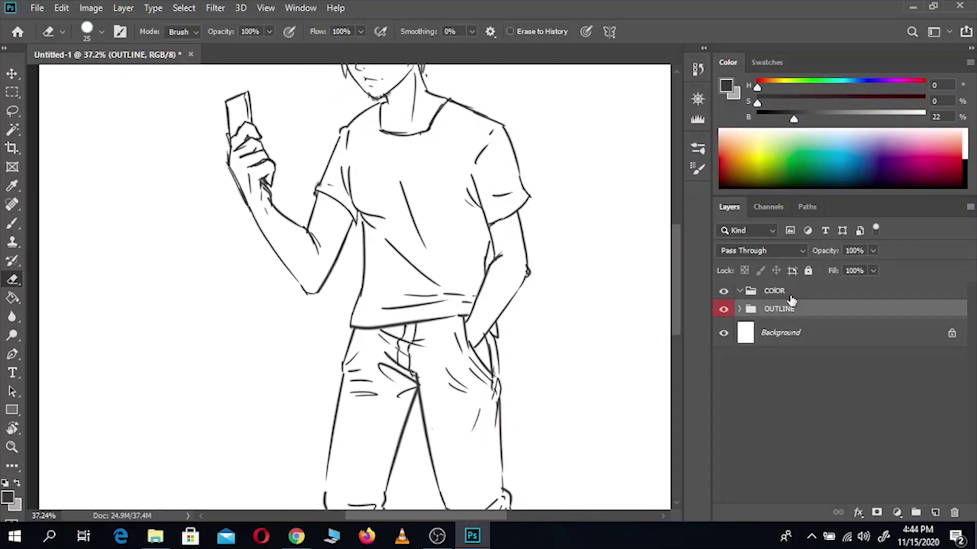
right_click(792, 295)
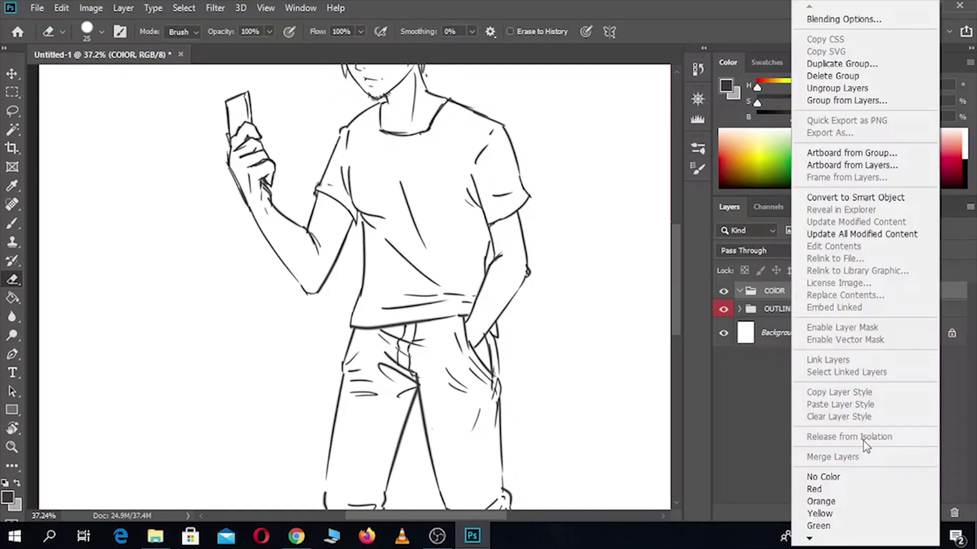
click(836, 514)
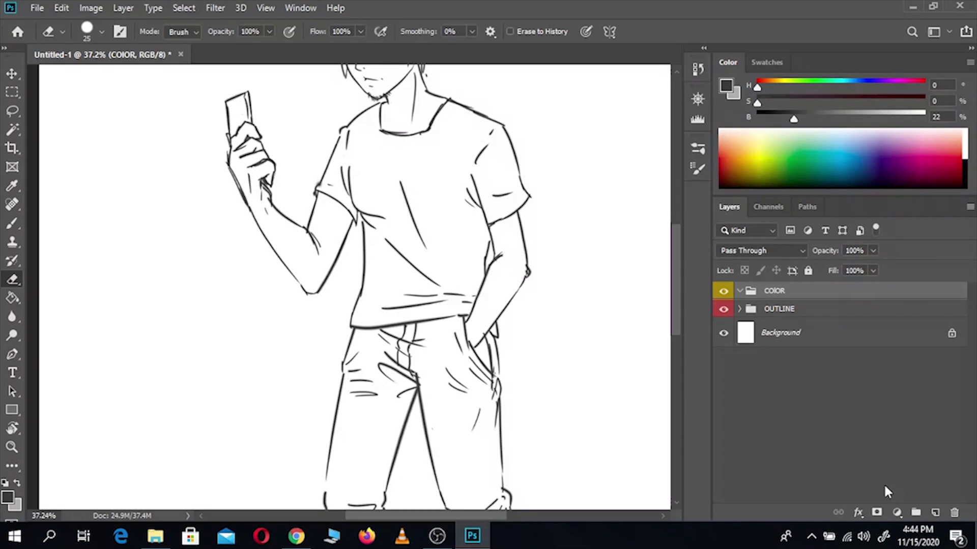
Create a new layer named Clothes inside the COlOR group
key(ctrl+shift+n)
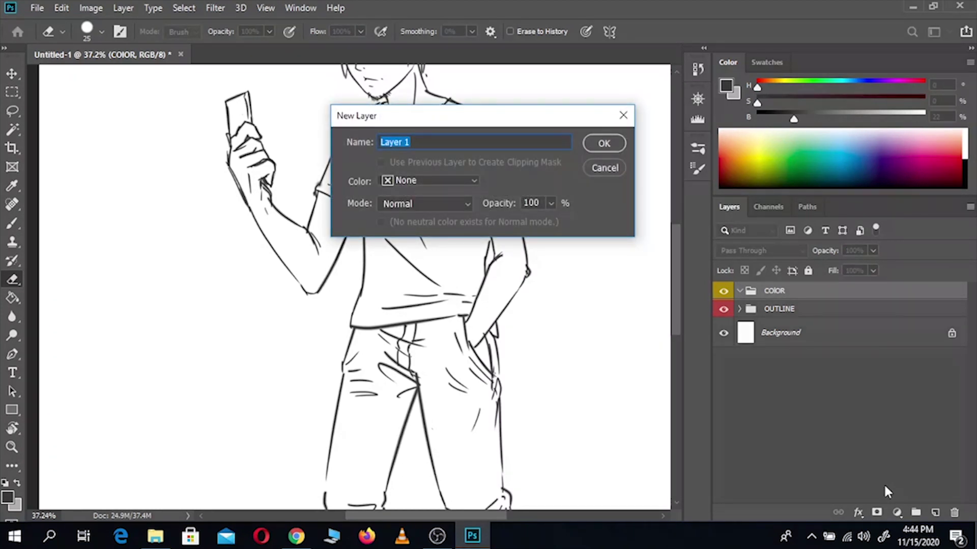
text(CLothe)
key(BackSpace)
key(BackSpace)
key(BackSpace)
key(BackSpace)
text(lothes)
key(Return)
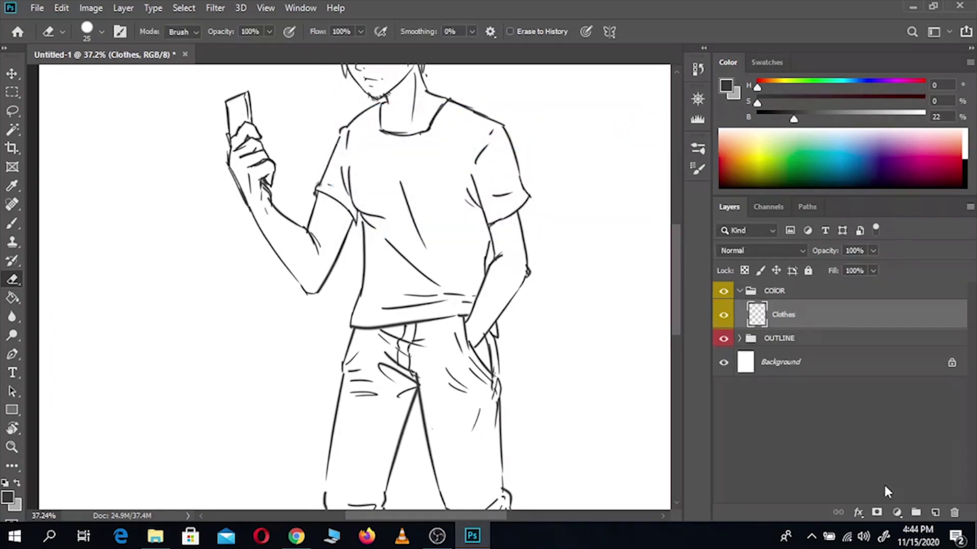